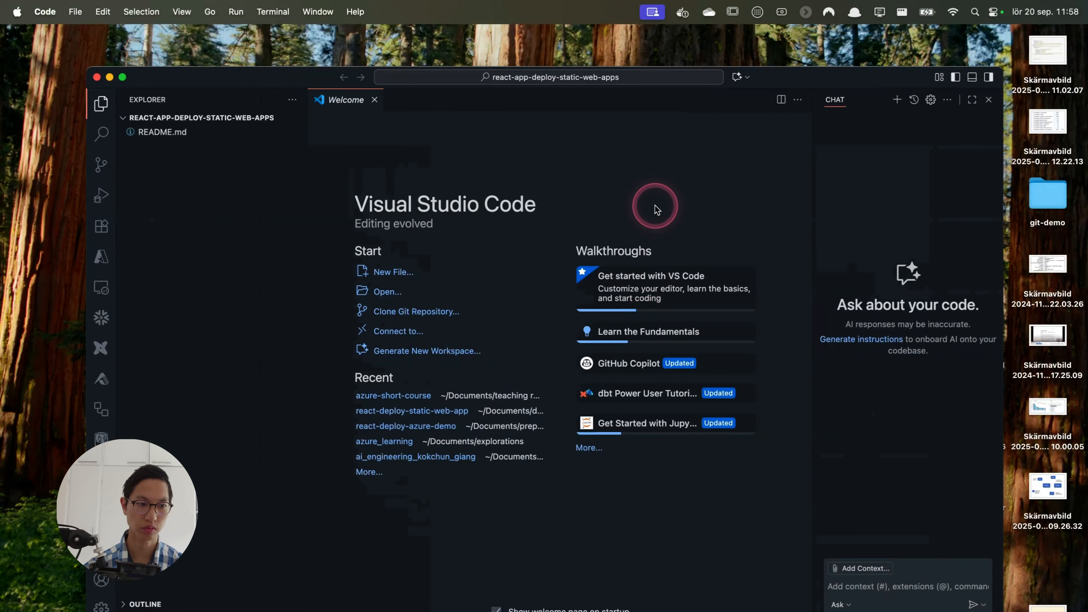
- Maximize the editor window with a larger interface zoom and close the Chat pane
key("ctrl+alt+Return")
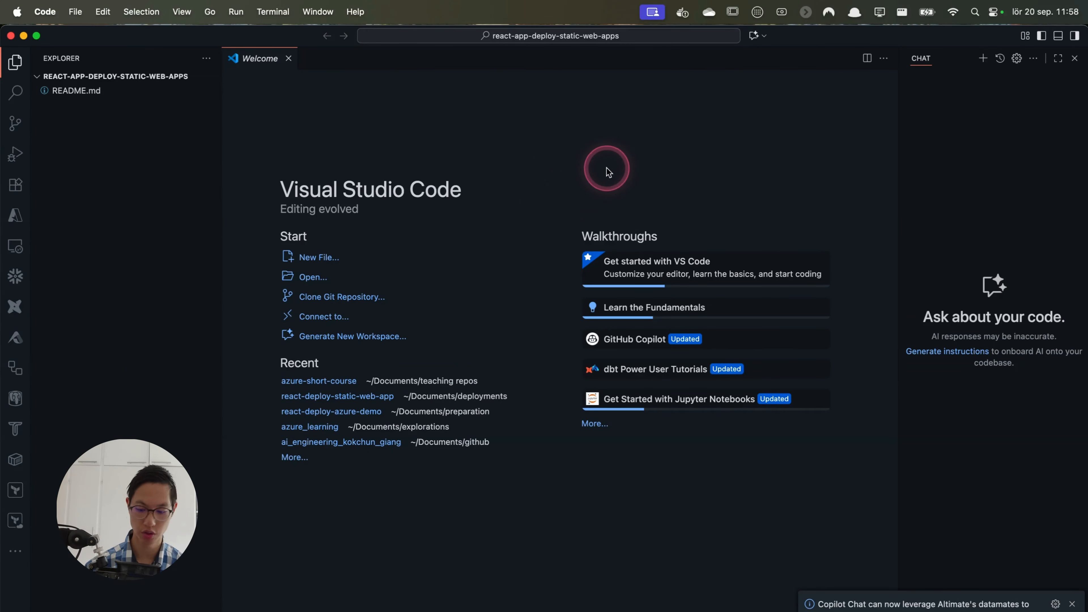
key("super+equal")
key("super+equal")
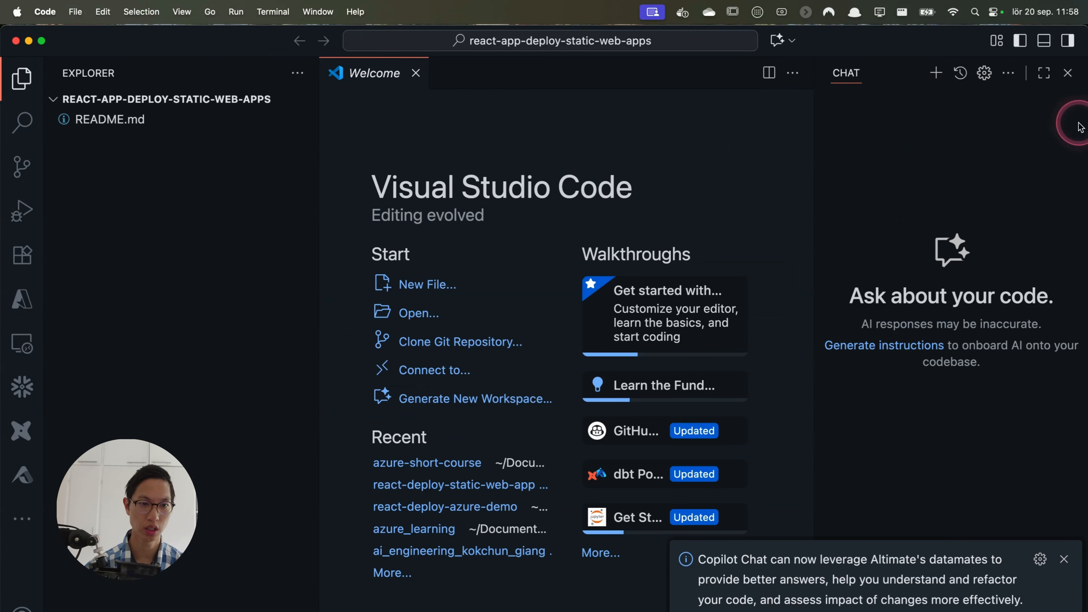
left_click(1068, 73)
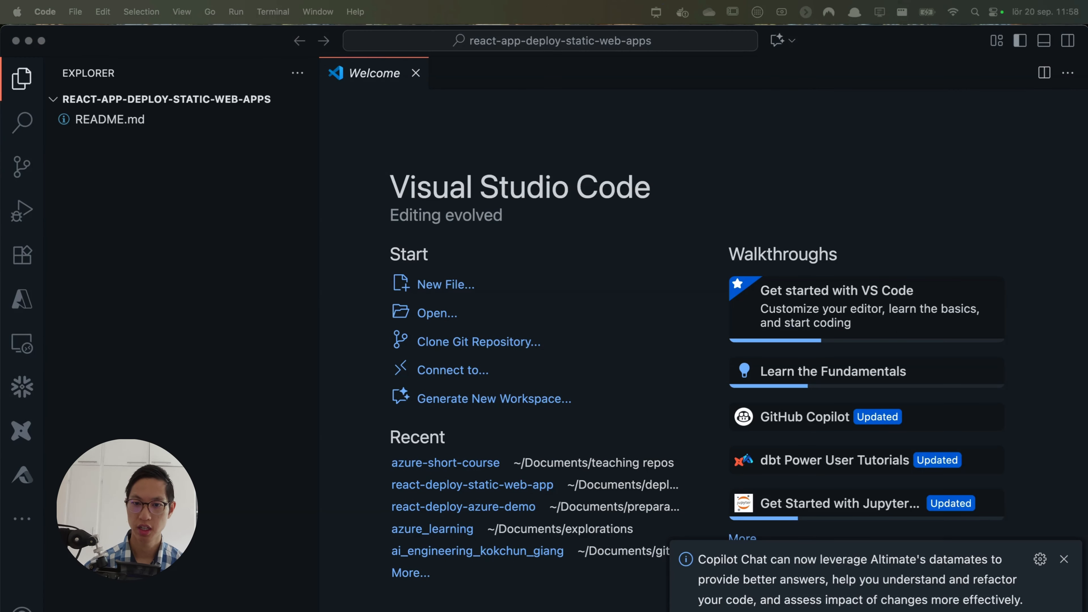
- Start a new terminal in the project folder and dismiss the Copilot Chat notification
left_click(335, 199)
left_click(273, 11)
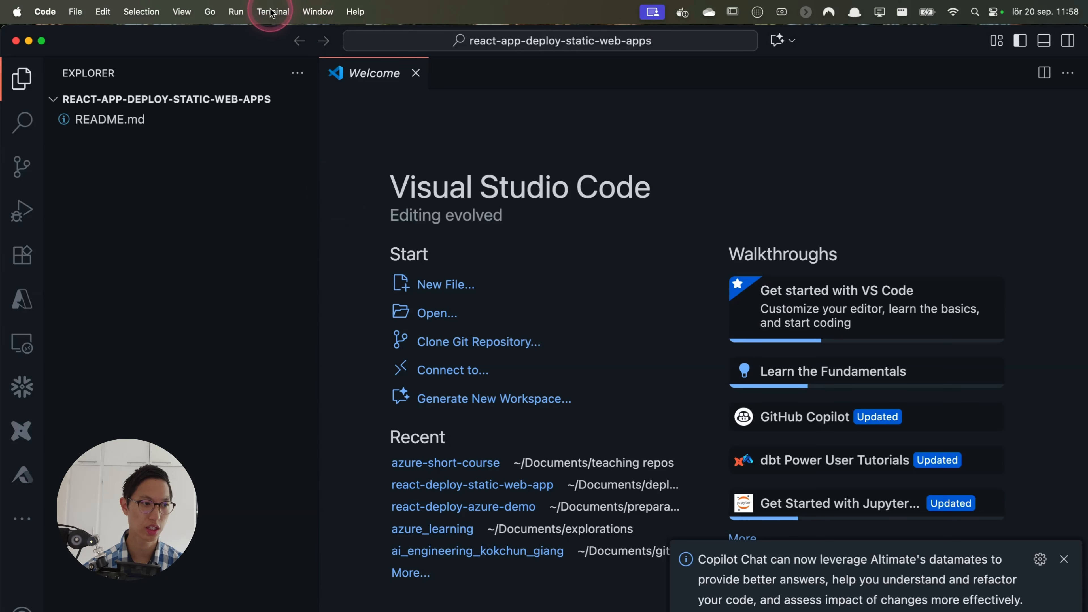
left_click(280, 35)
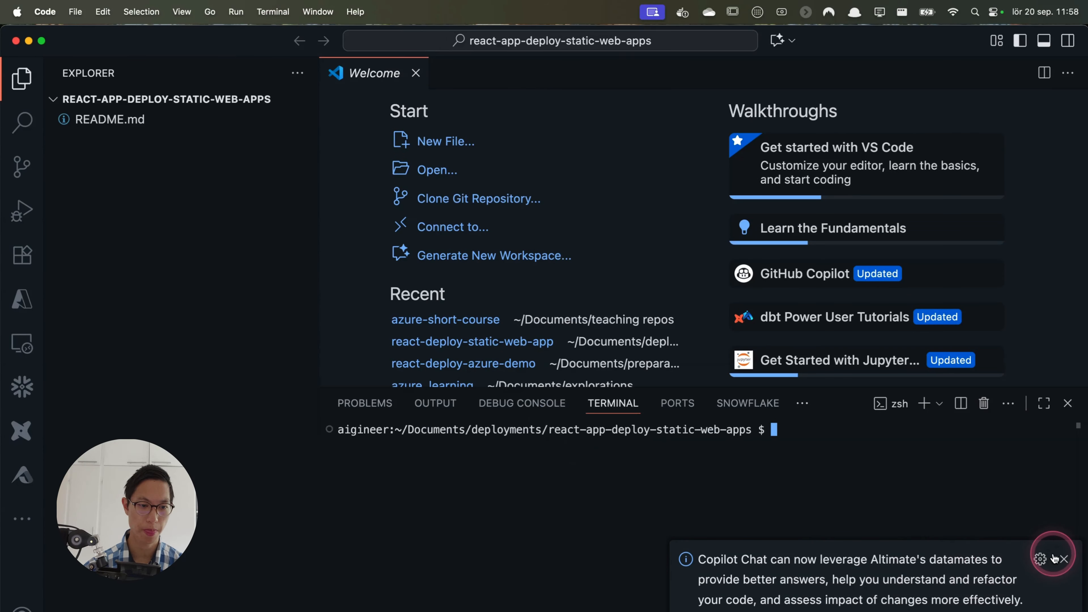
left_click(1063, 559)
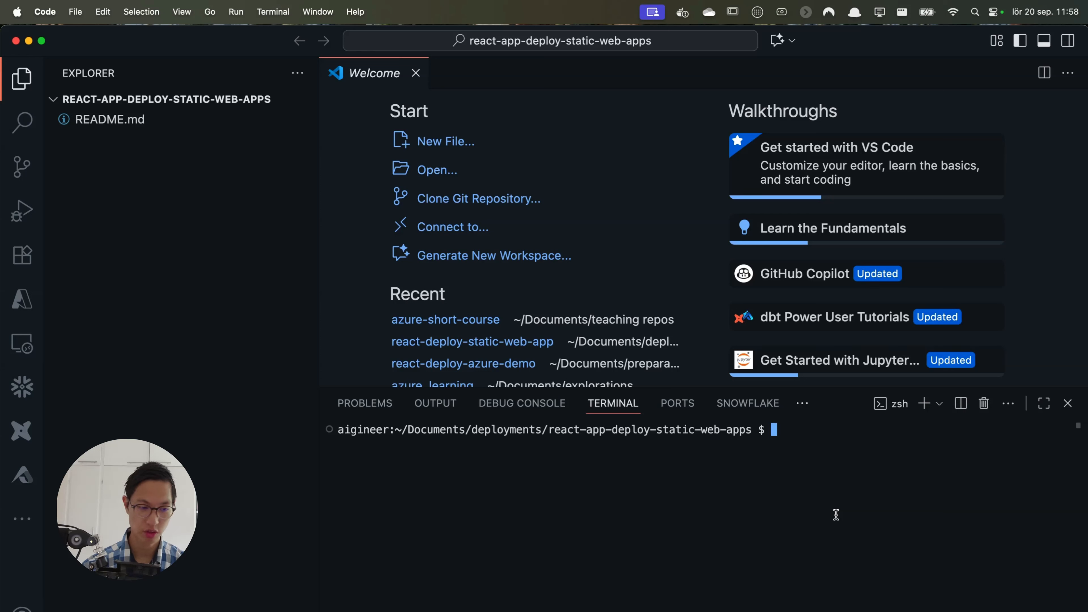
- Check the installed versions of node, npm and npx with the -v option in the terminal
type("node -v")
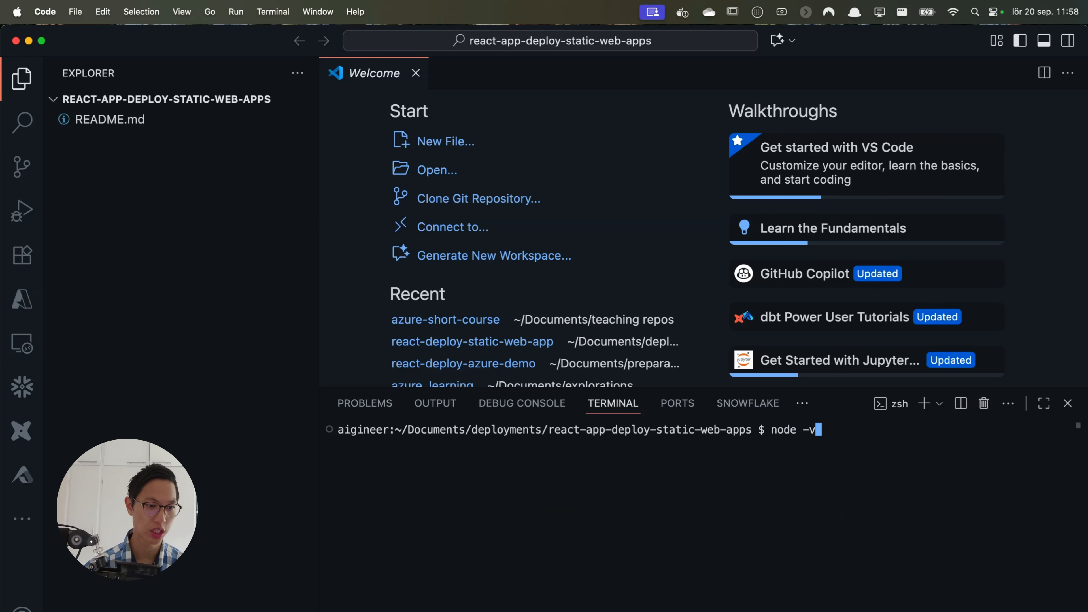
key("Return")
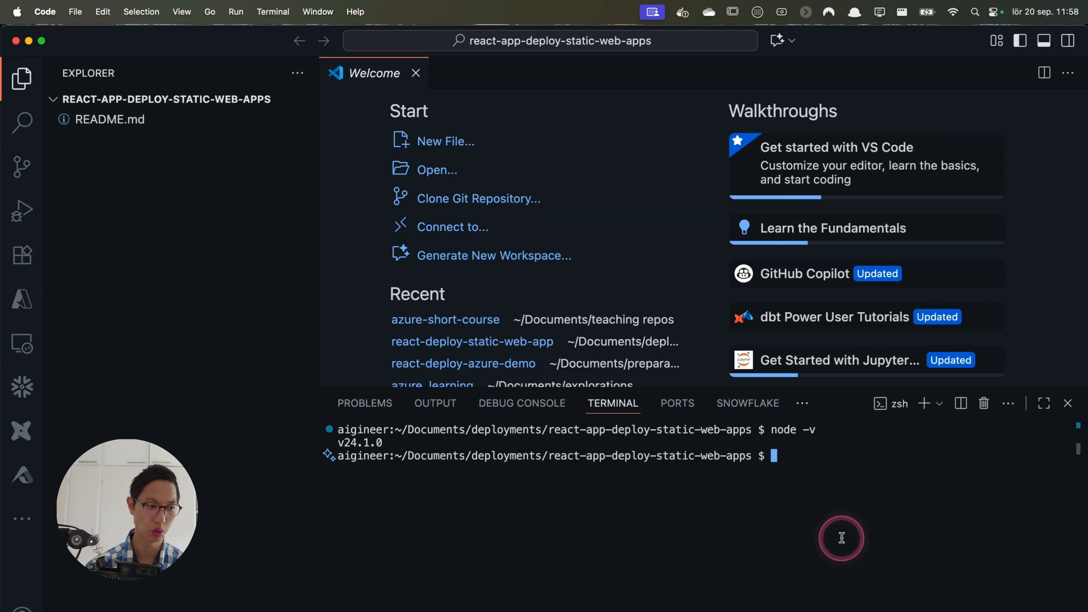
type("npm -v")
key("Return")
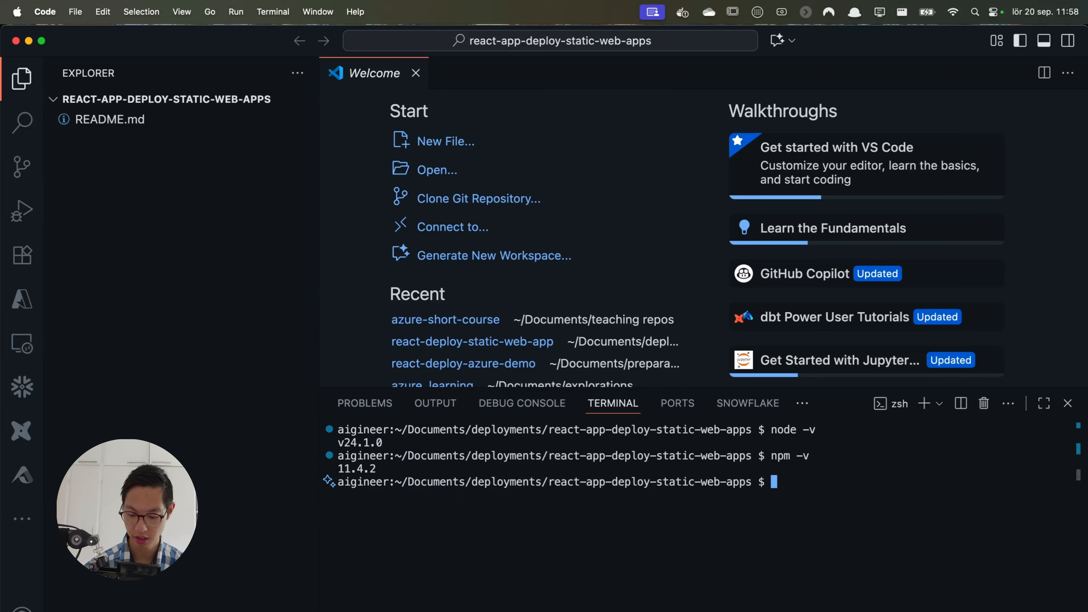
type("npx -v")
key("Return")
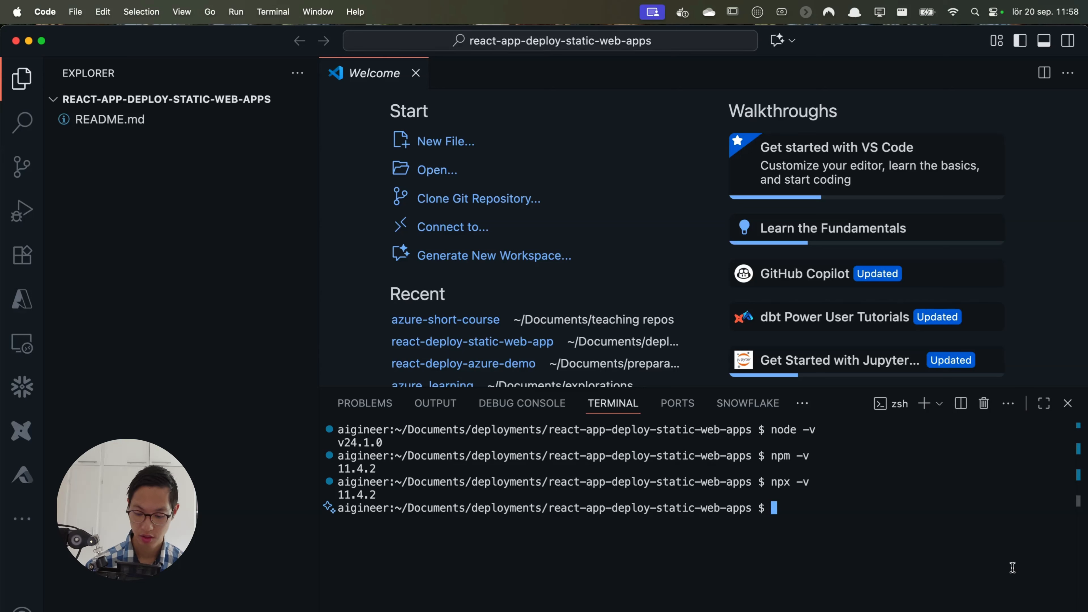
- Clear the terminal and create a React app named coolu-react-app with npx create-react-app
key("super+k")
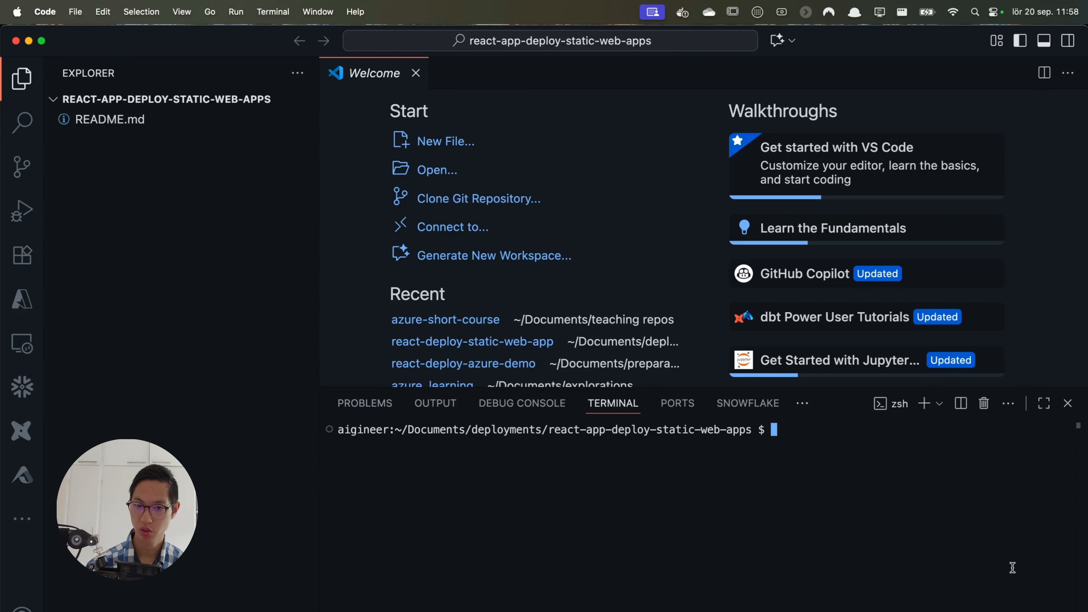
type("np")
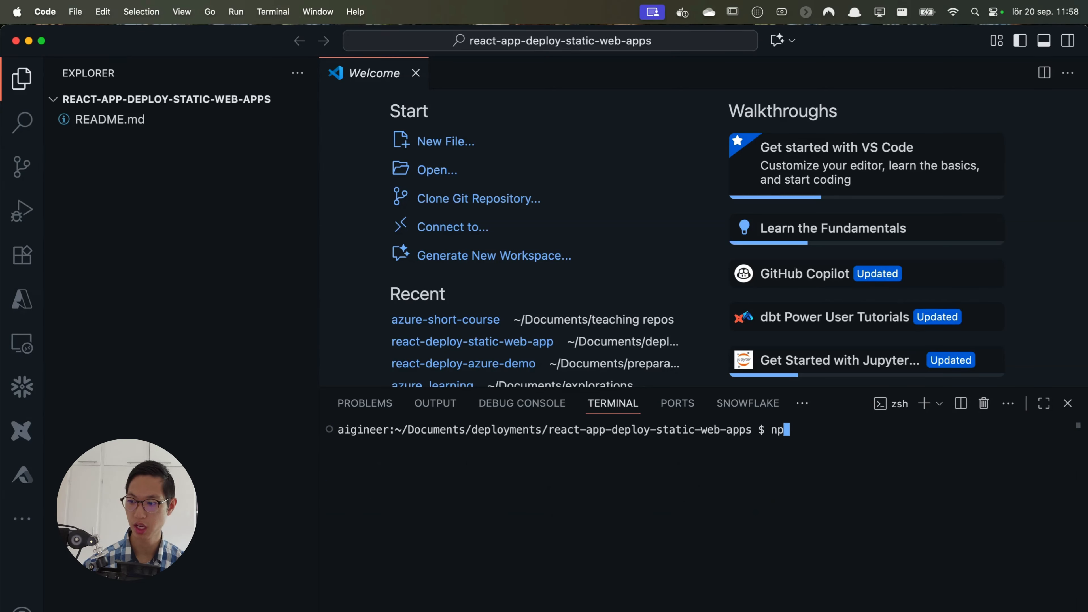
type("x create")
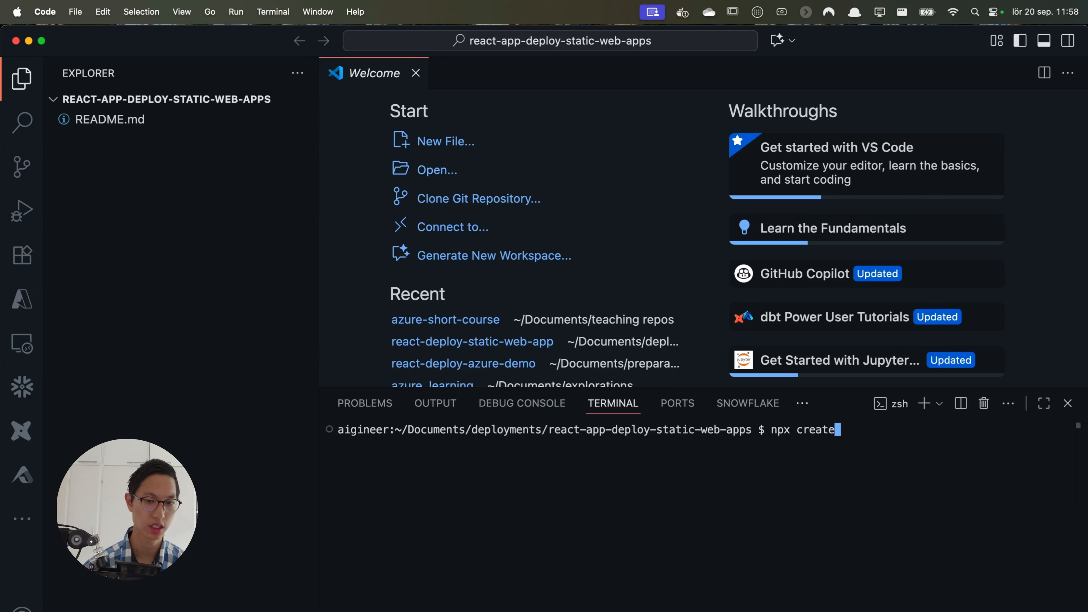
key("BackSpace")
type("-")
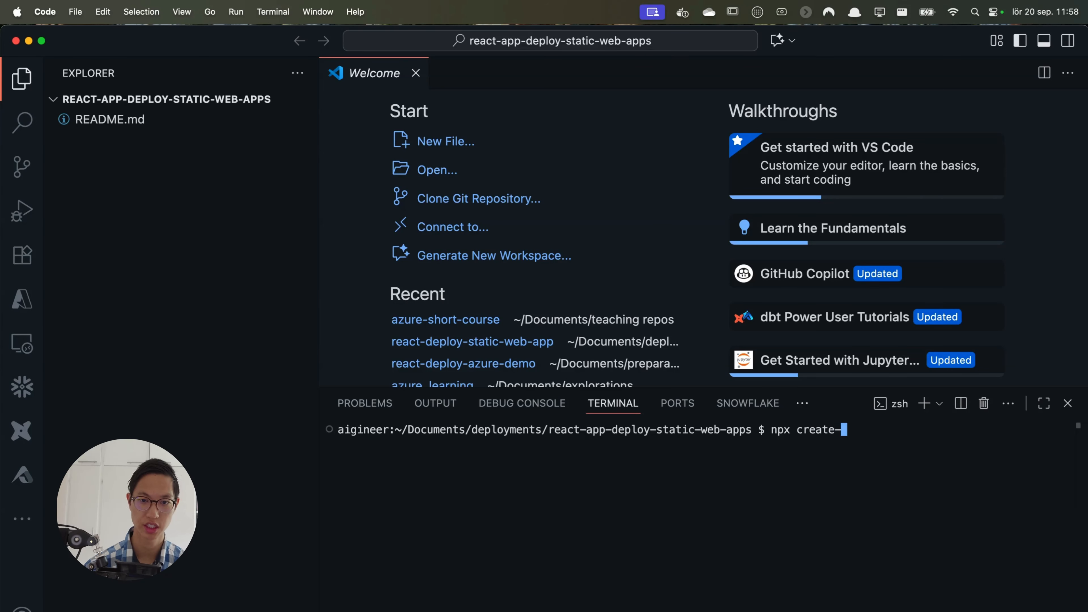
type("react-app")
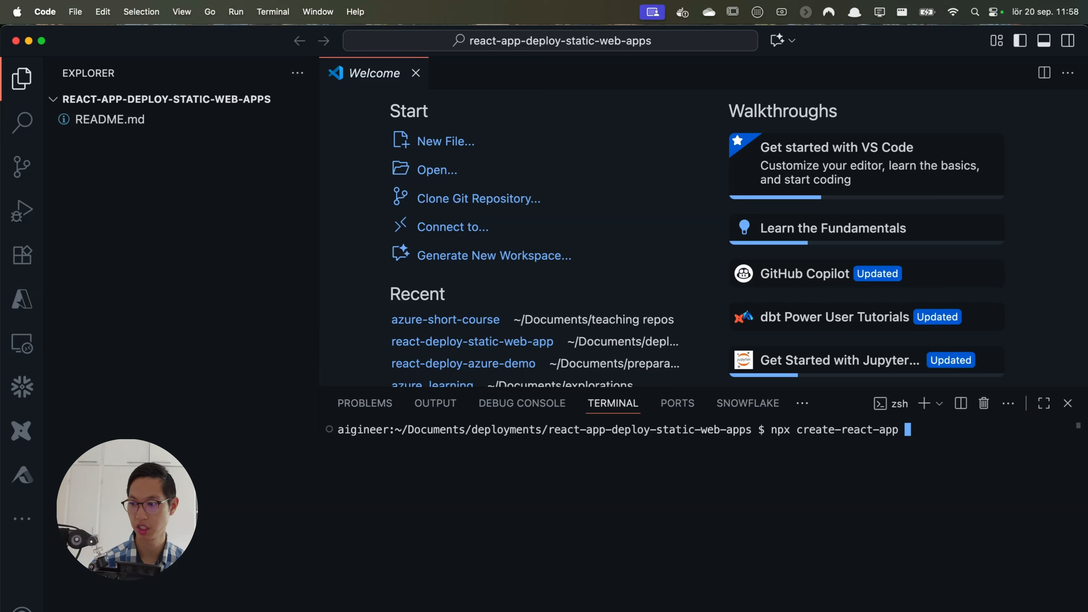
type(" col")
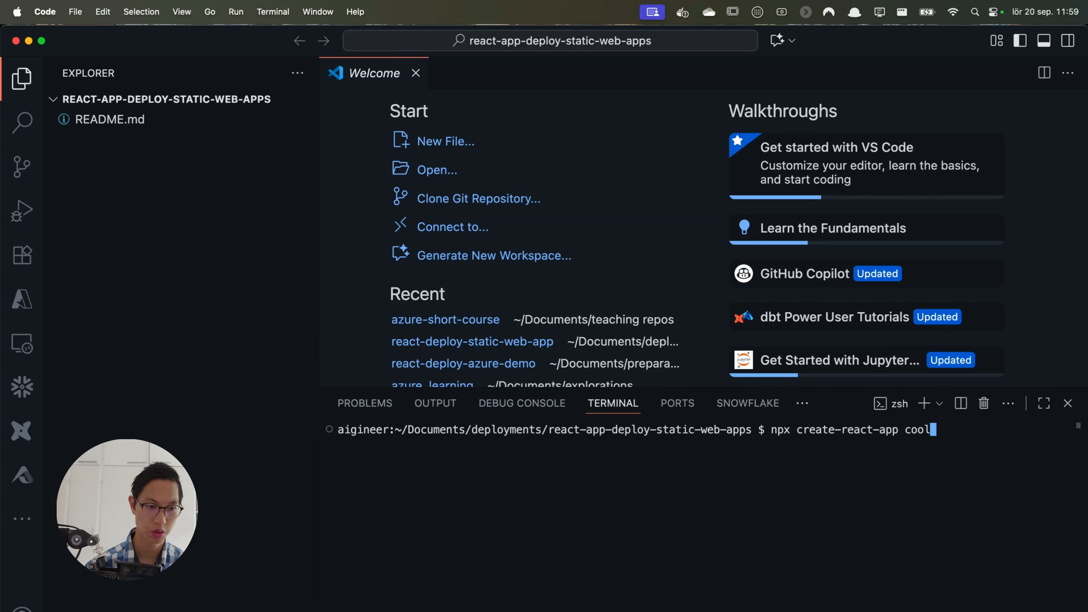
type("lu-react-app")
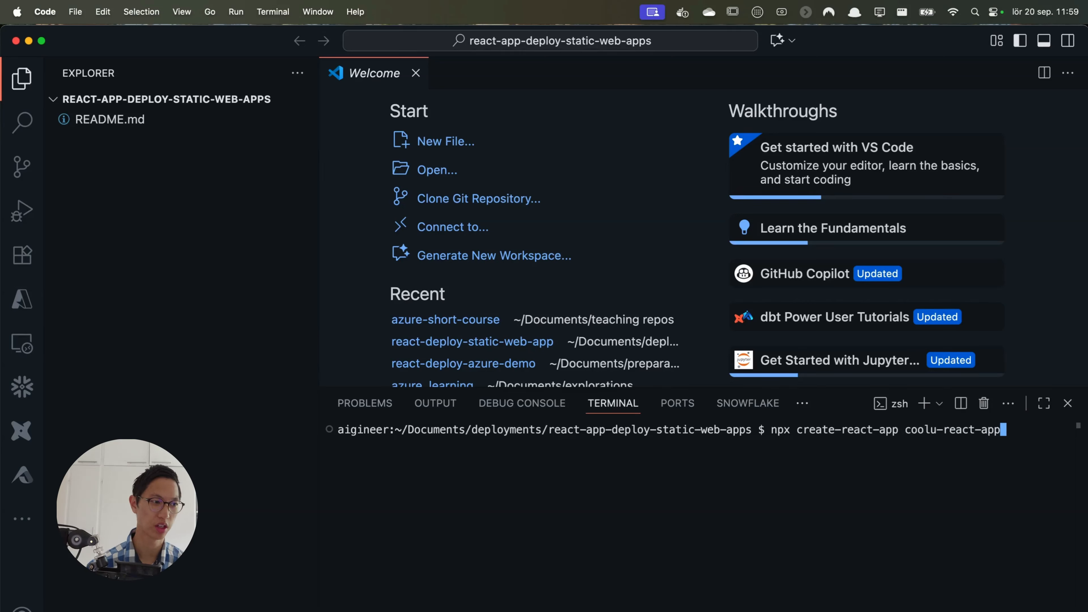
key("Return")
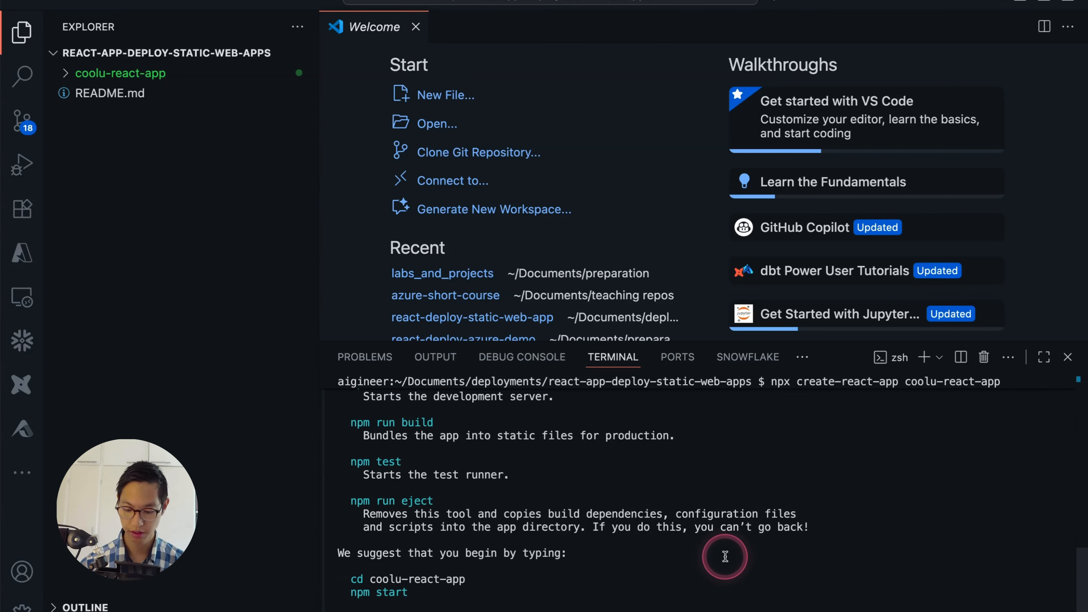
- Clear the terminal, change into the coolu-react-app directory and list its contents
key("super+k")
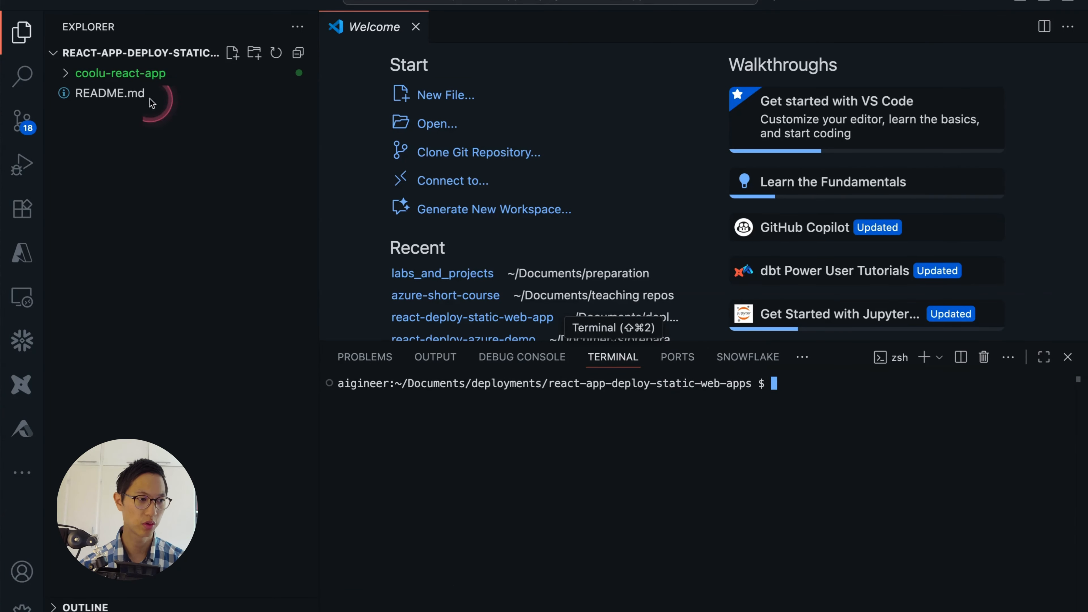
type("cd co")
key("Tab")
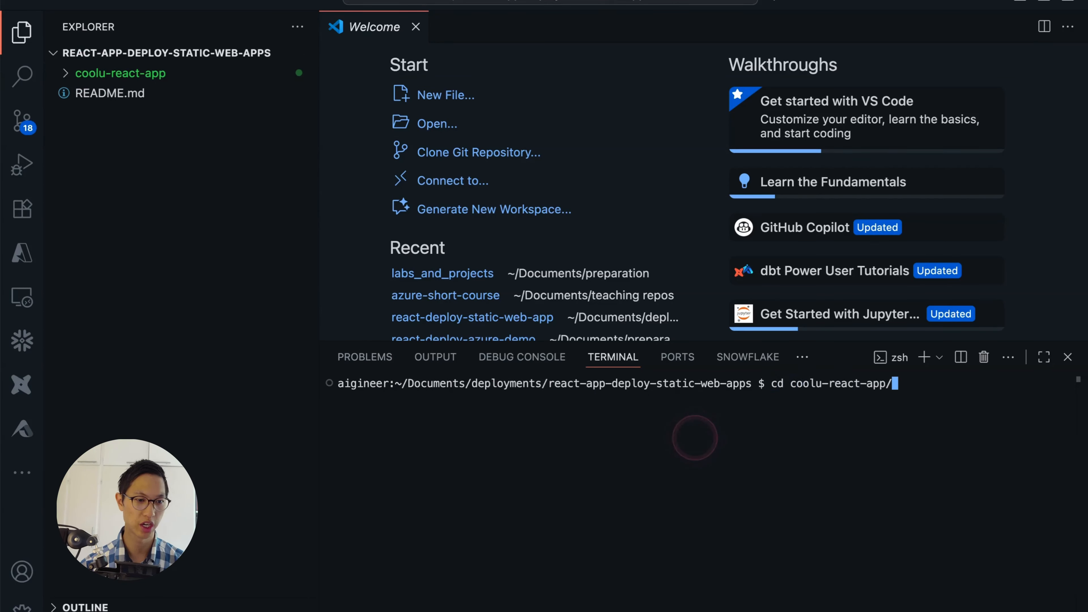
key("Return")
type("ls")
key("Return")
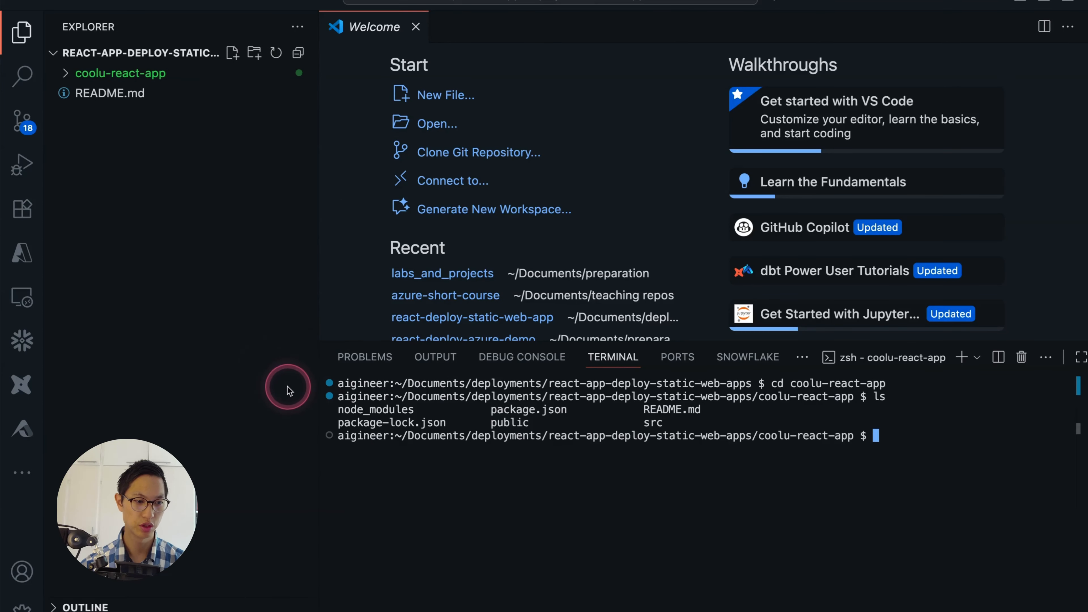
- Start the React development server with npm start, view the app in the browser and return to the editor
type("npm start")
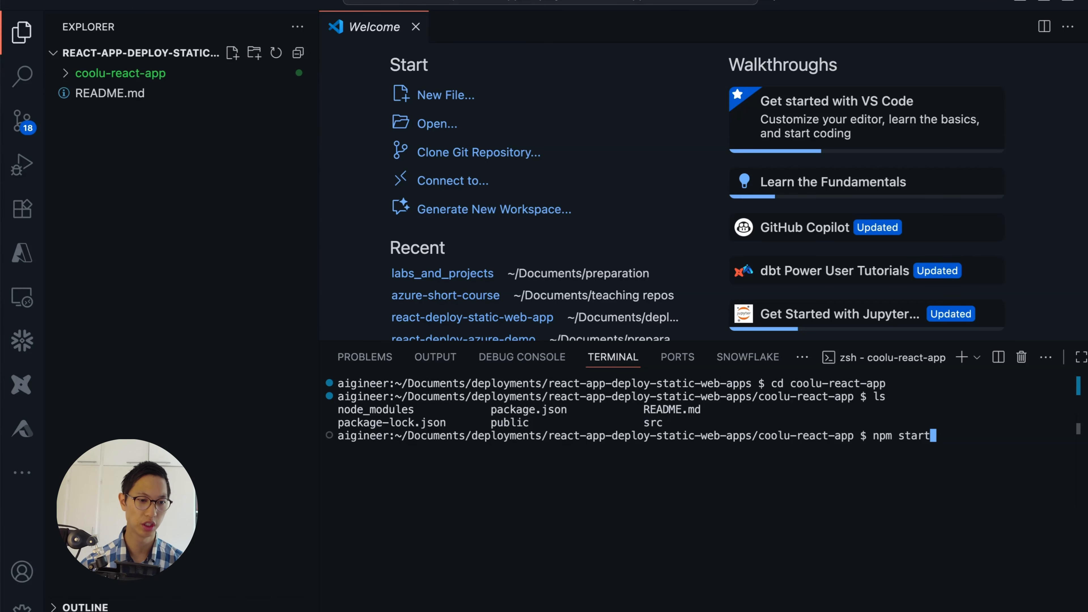
key("Return")
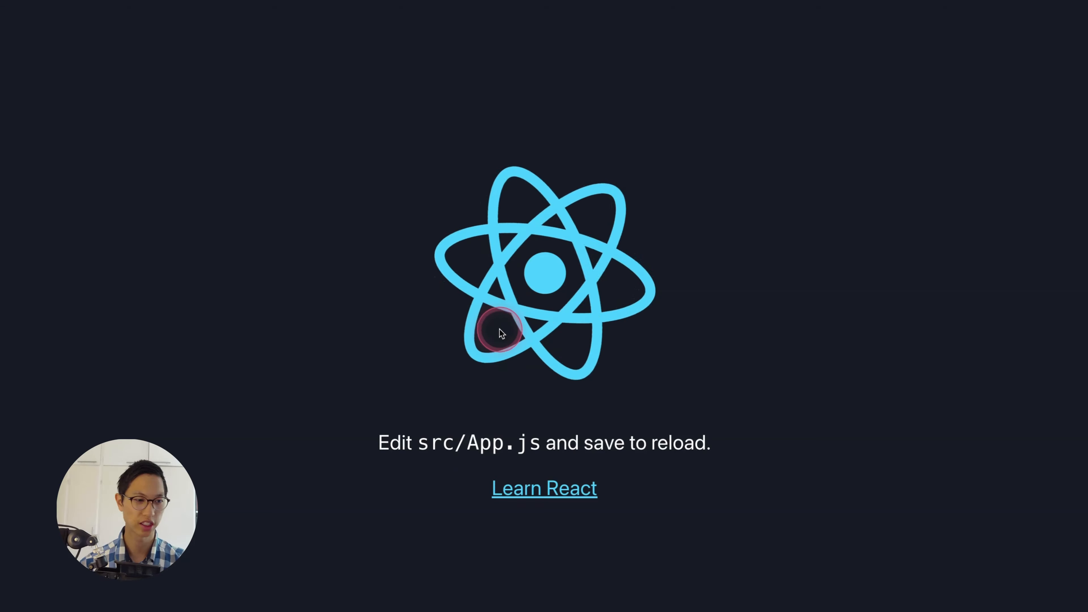
key("ctrl+Left")
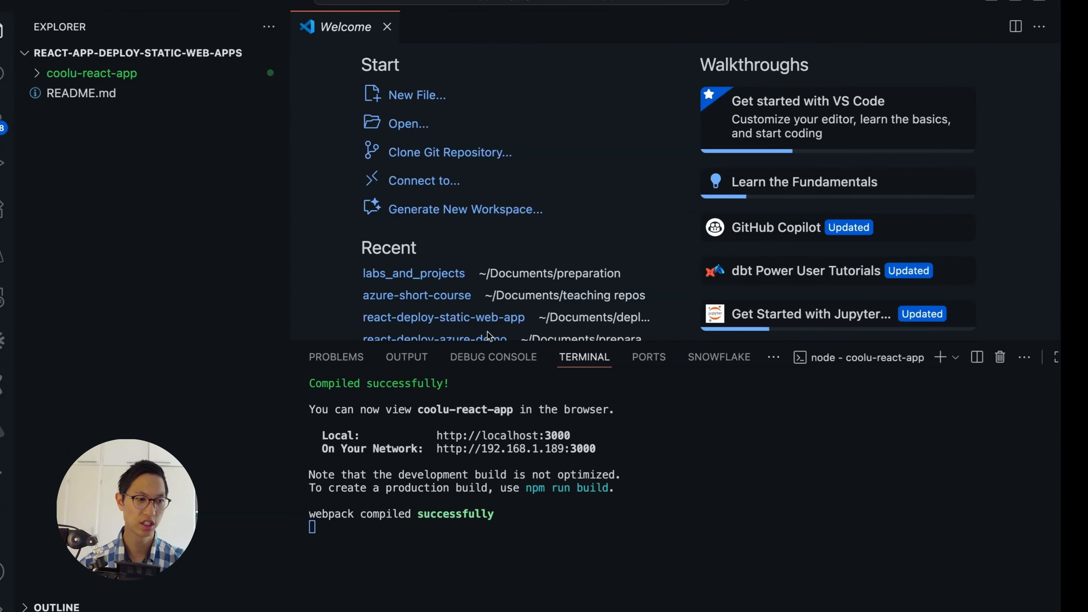
- Open App.js from the src folder of coolu-react-app
left_click(68, 73)
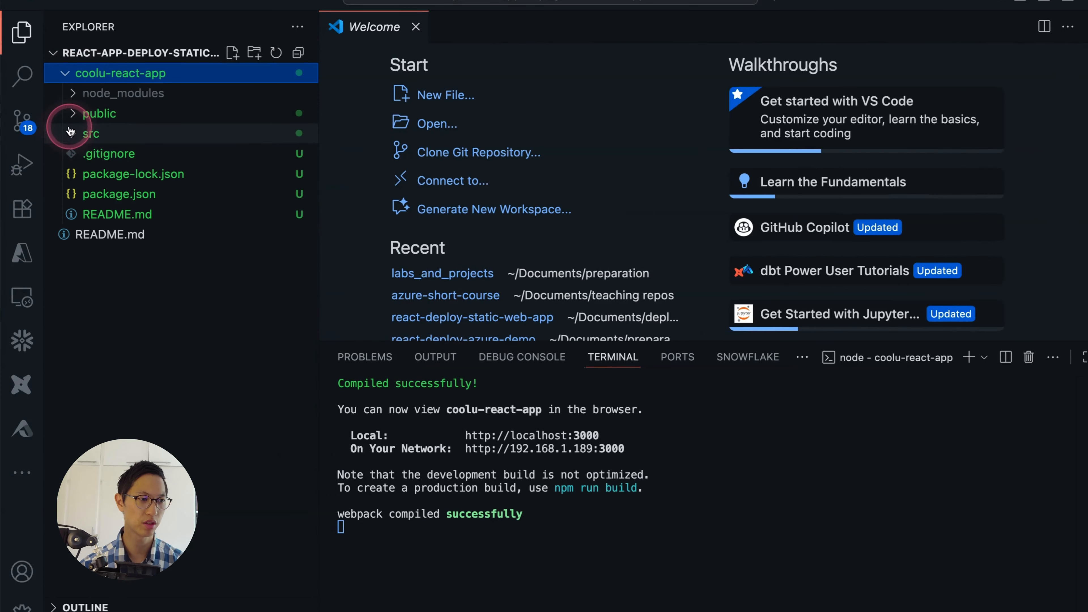
left_click(74, 134)
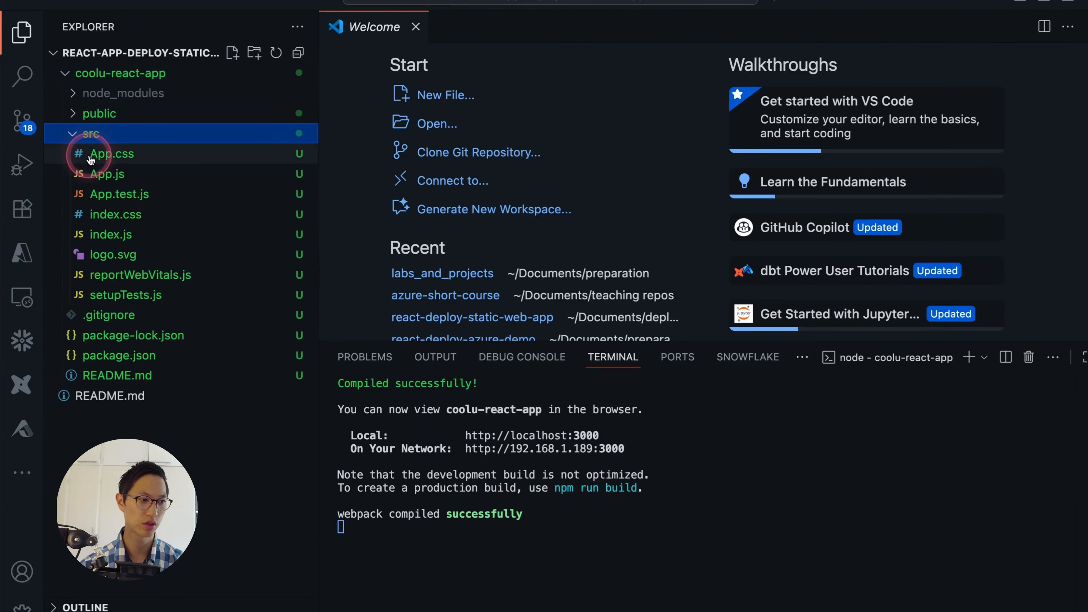
left_click(97, 180)
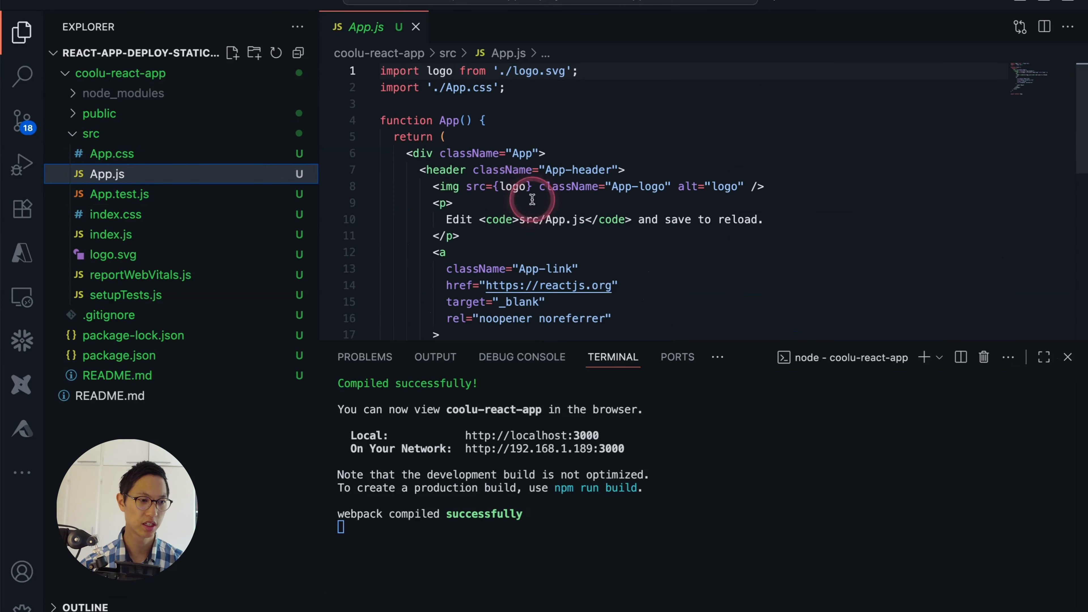
- Add an h1 heading reading "So cool app" below the logo image in App.js and save the file
left_click(761, 187)
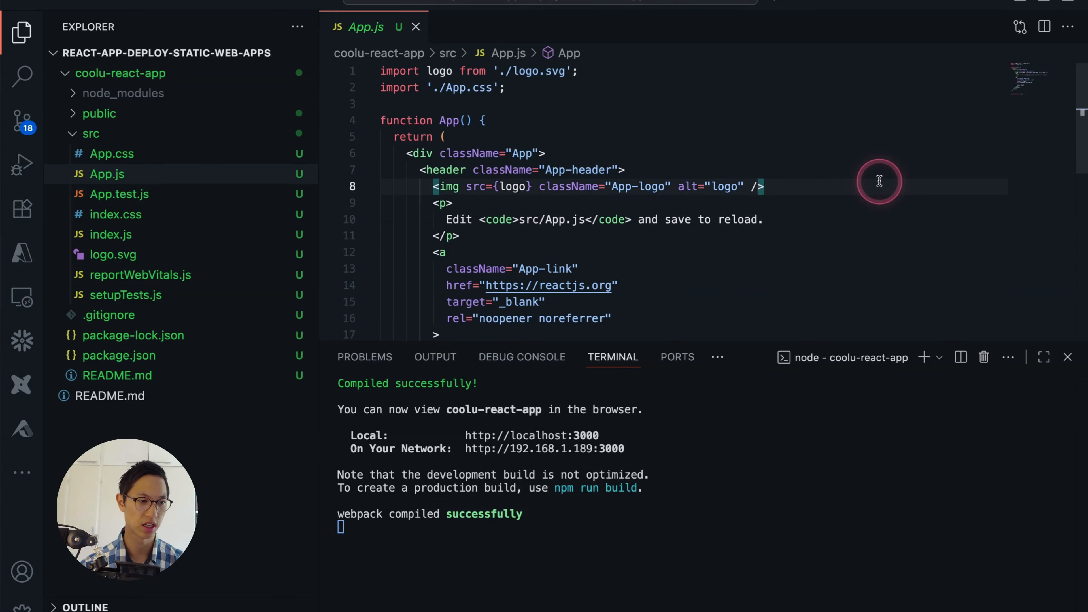
key("Return")
type("<")
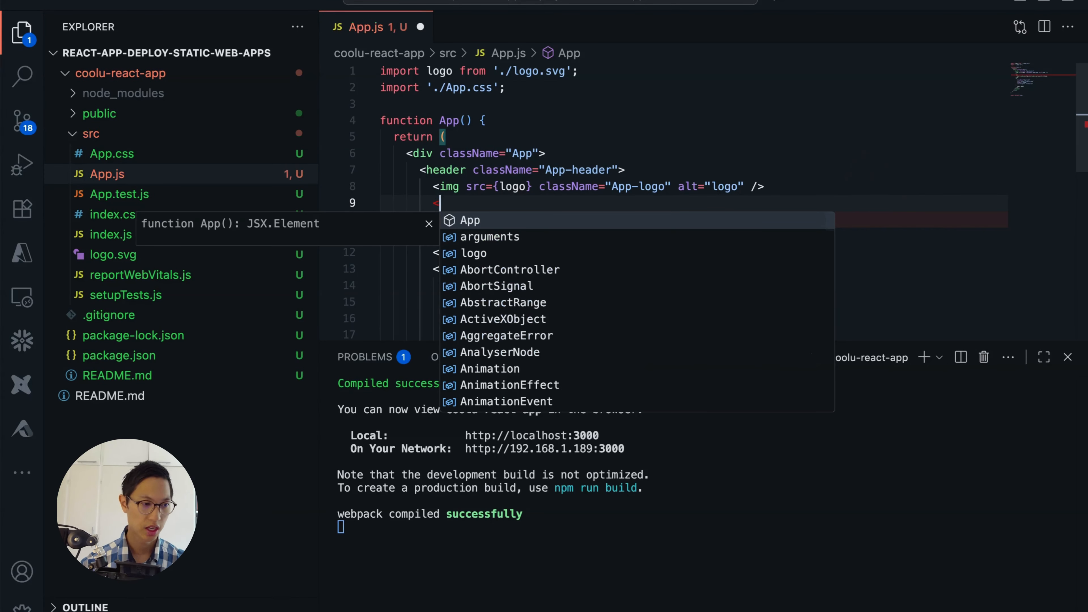
type("h1>")
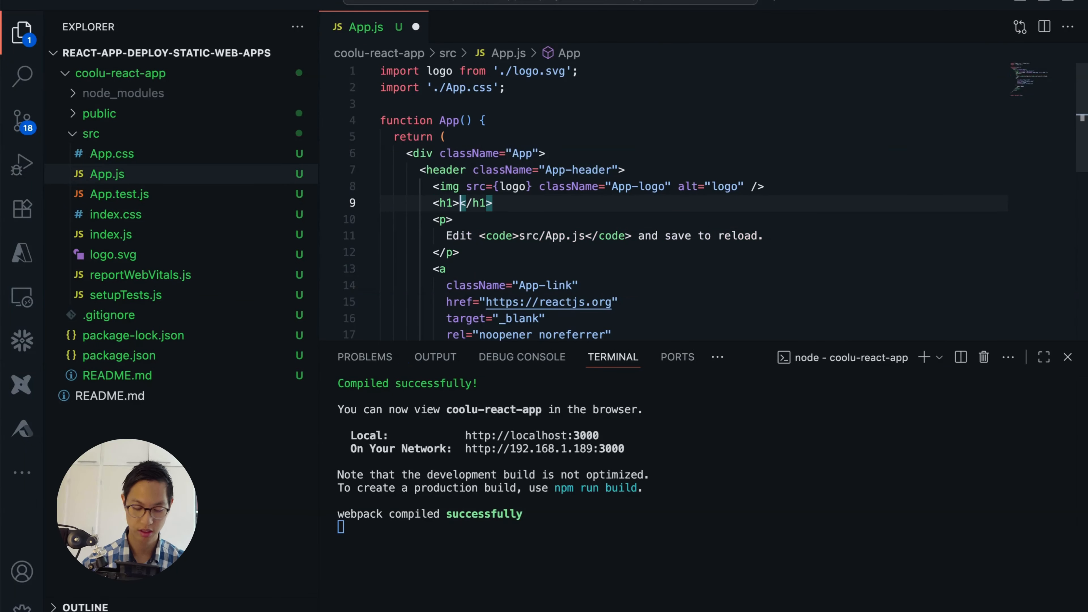
type("So cool ")
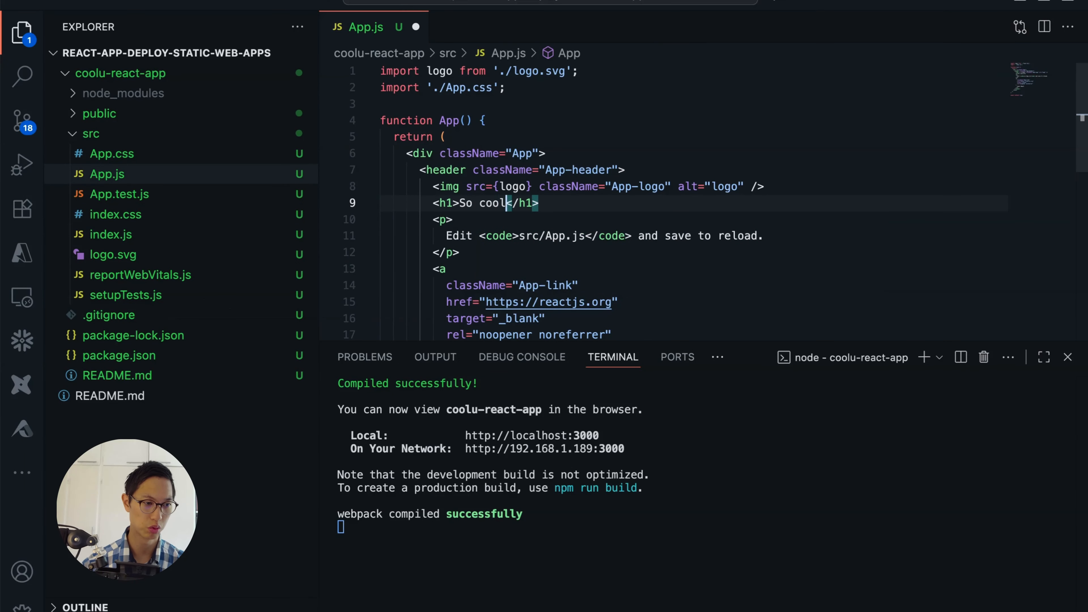
type("app")
key("super+s")
left_click(690, 174)
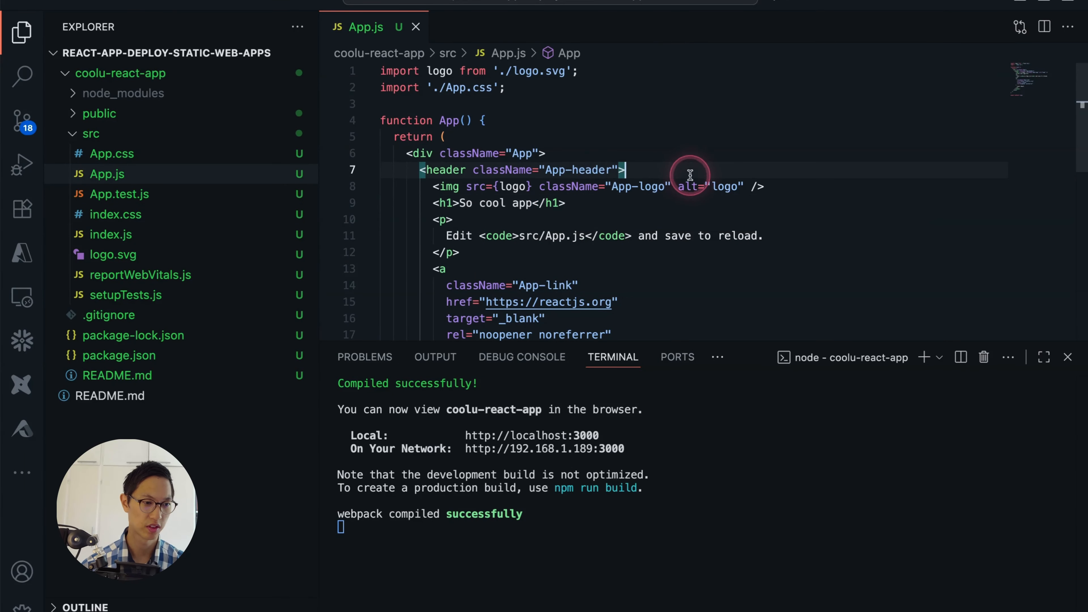
- View the edited app in the browser and return to the terminal running the development server
left_click(535, 436, "super")
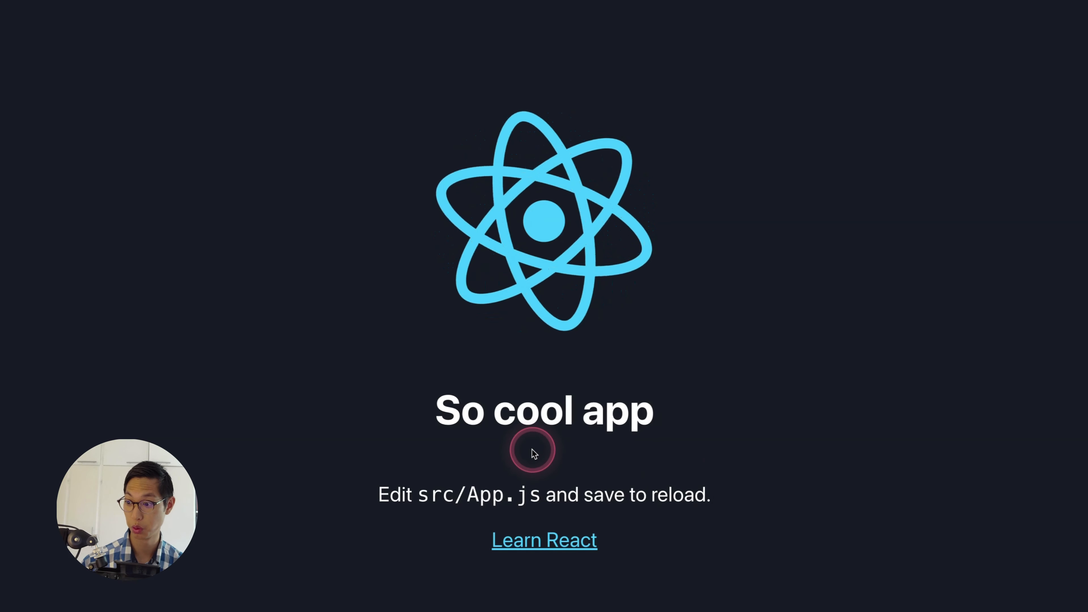
key("super+Tab")
left_click(566, 302)
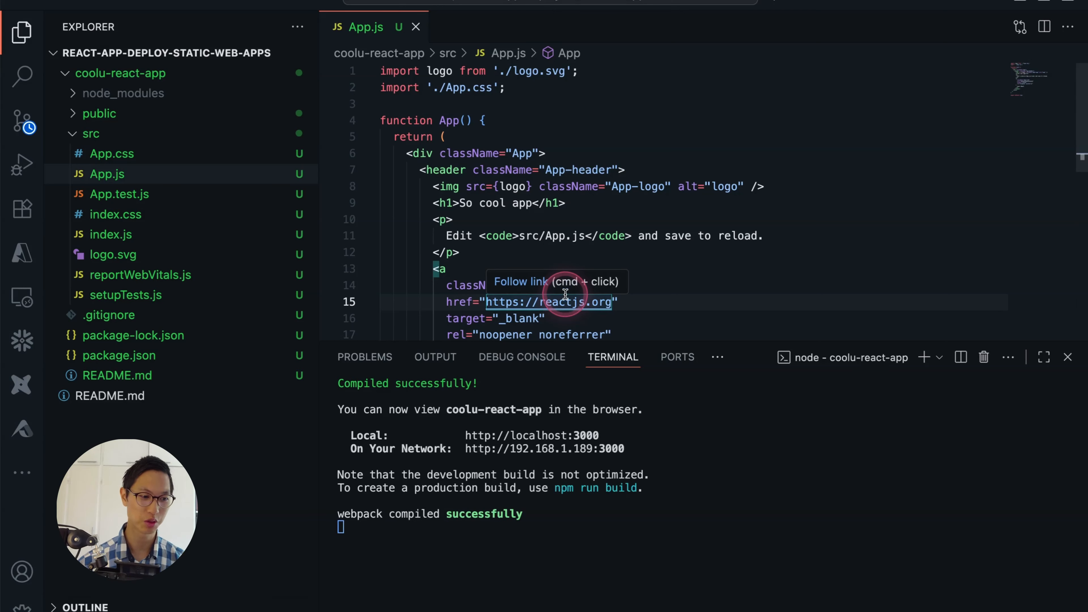
left_click(848, 457)
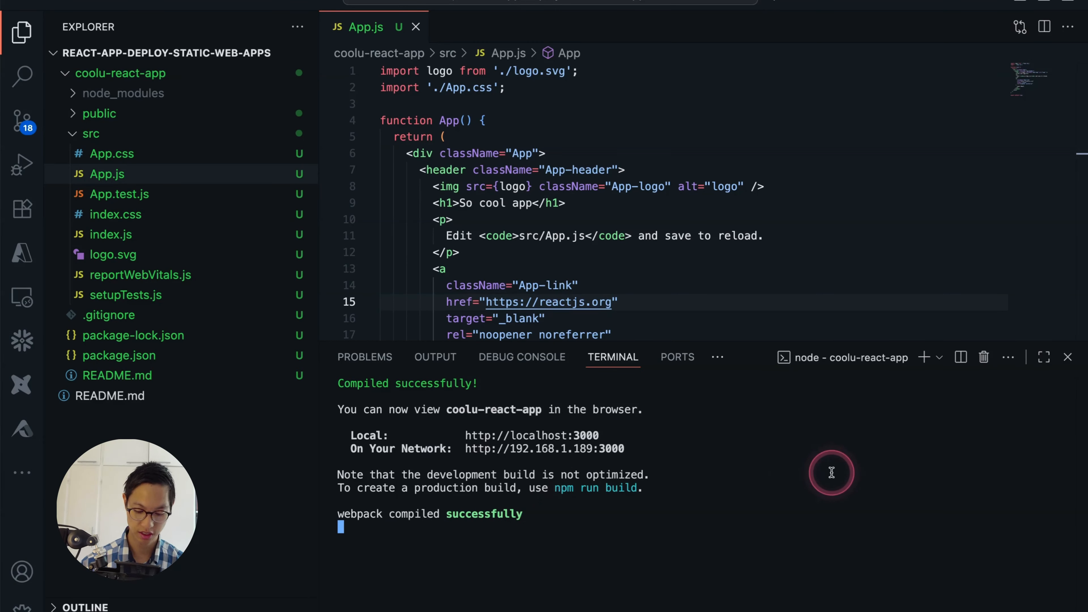
- Stop the React development server, check localhost:3000 in the browser and return to the editor's terminal
key("ctrl+c")
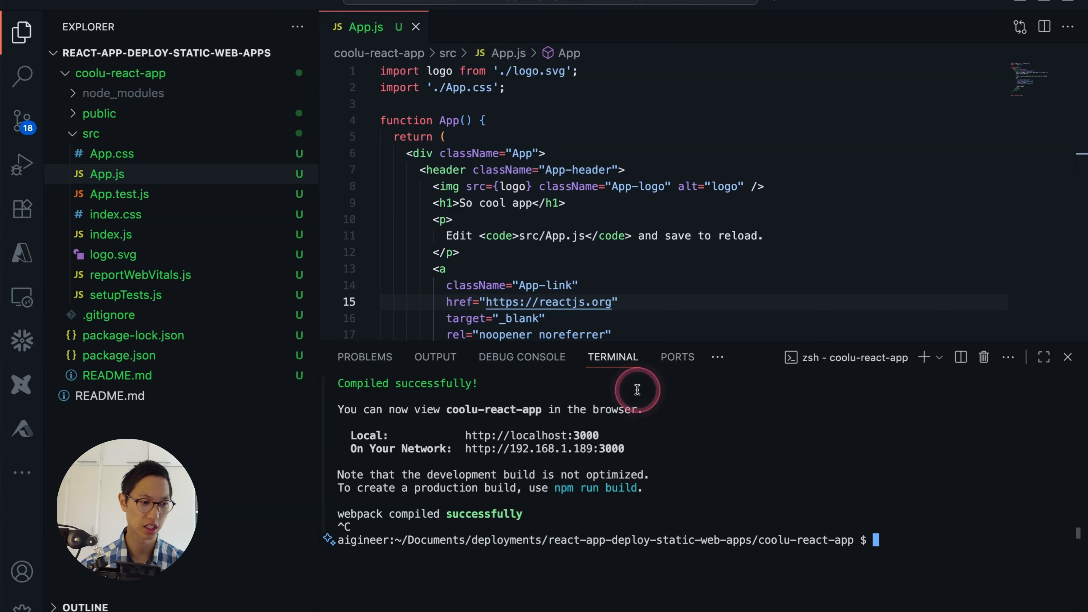
left_click(561, 435, "super")
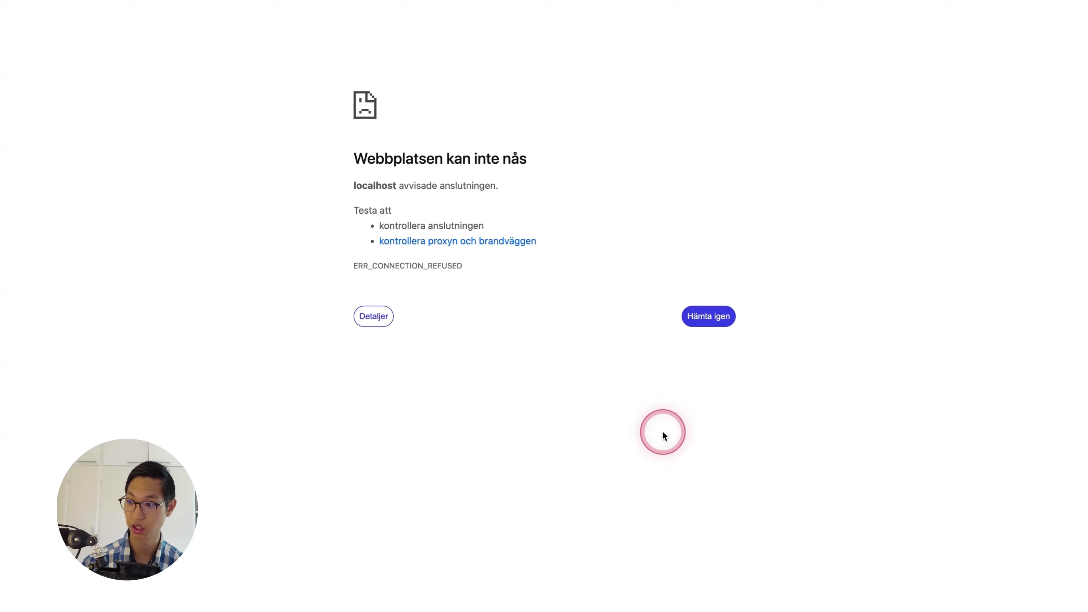
key("ctrl+Left")
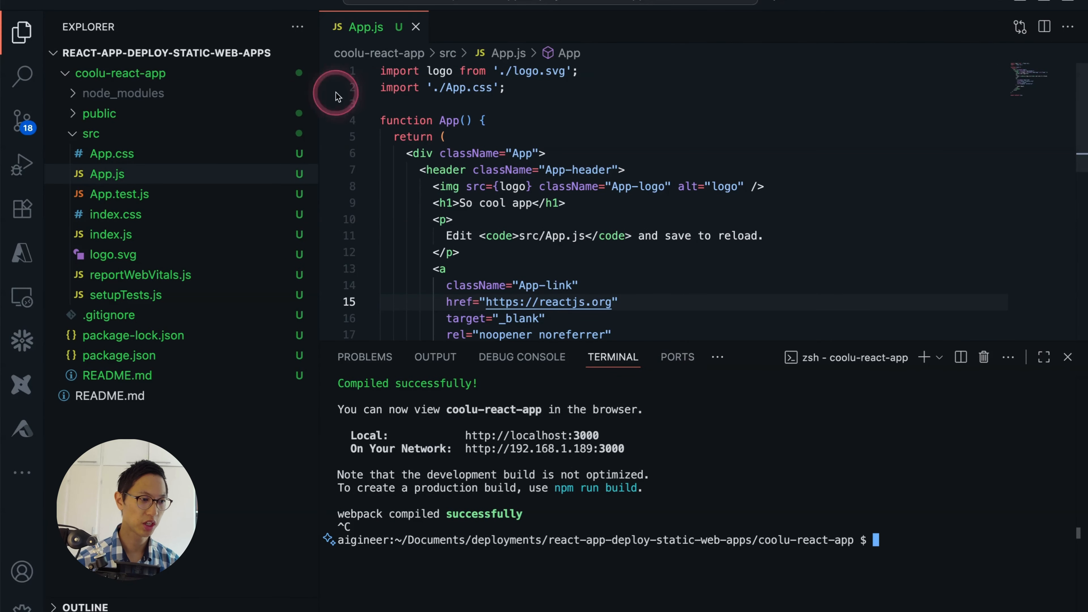
left_click(924, 521)
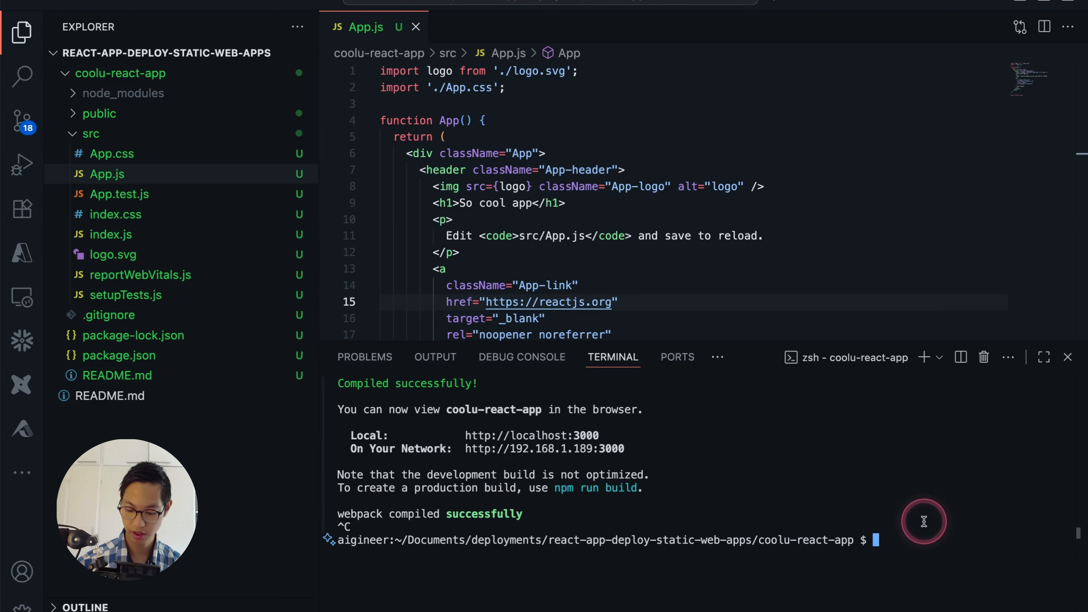
- Clear the terminal, go up to the react-app-deploy-static-web-apps folder and stage all files with git add
key("super+k")
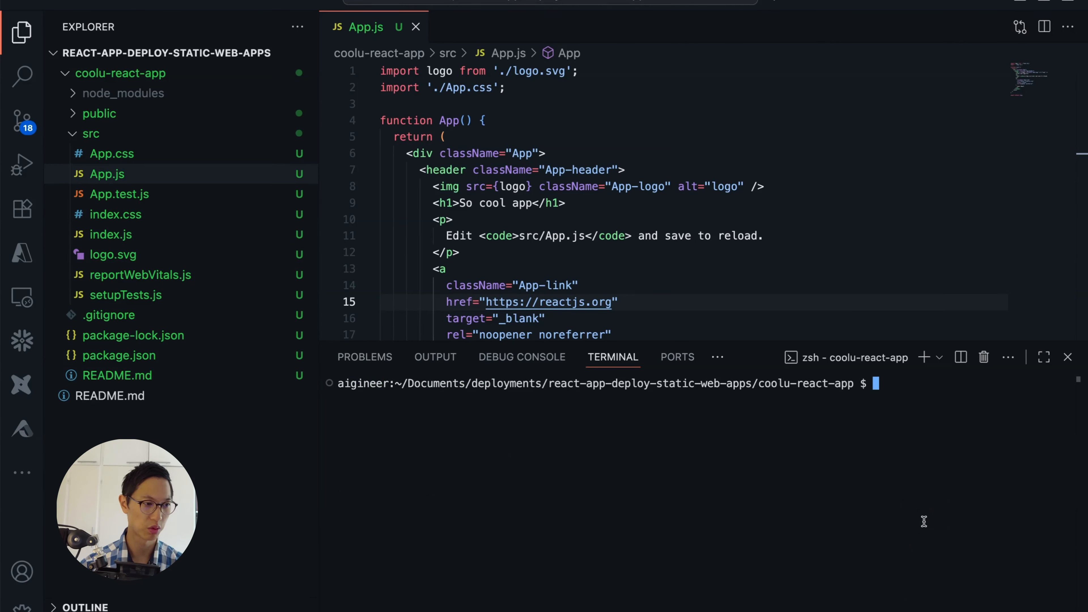
type("cd ..")
key("Return")
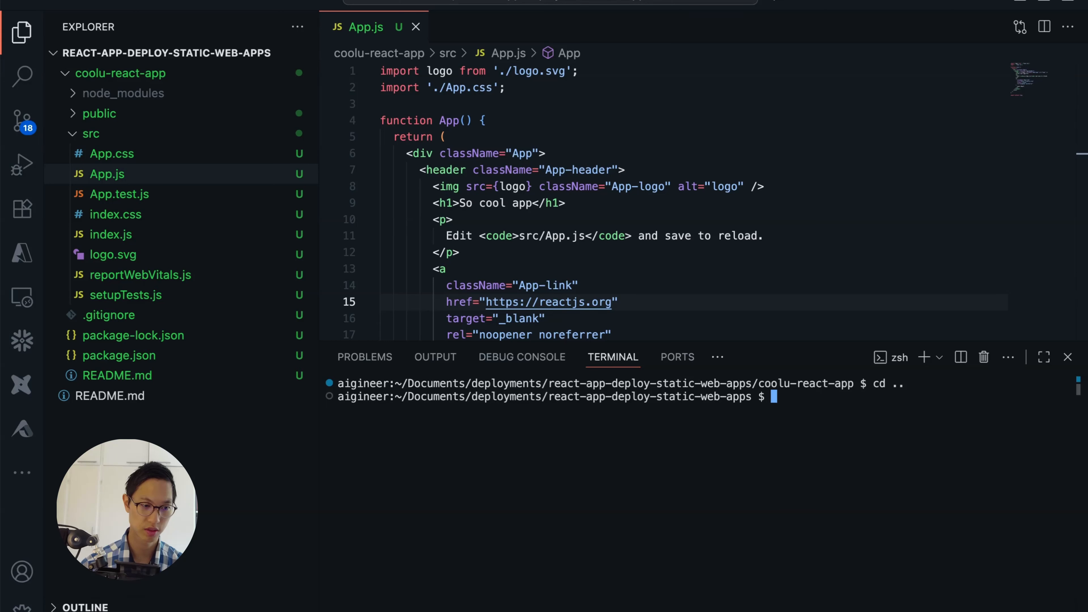
type("git add ")
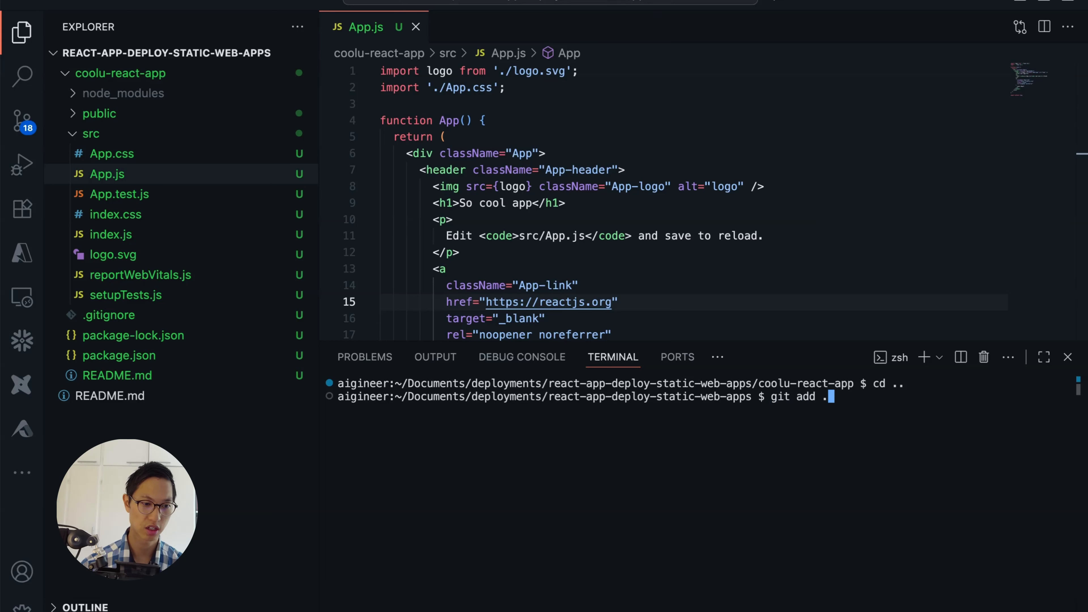
type(".")
key("Return")
- Commit the staged files with the message "cool react app created" and push the commit
type("git co")
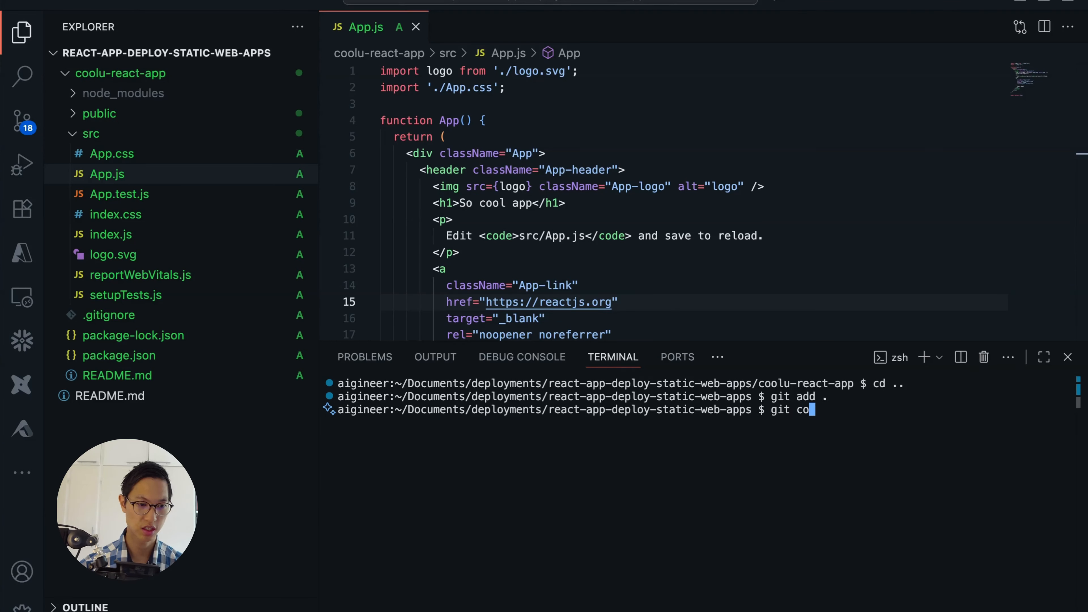
type("mmit -m \"")
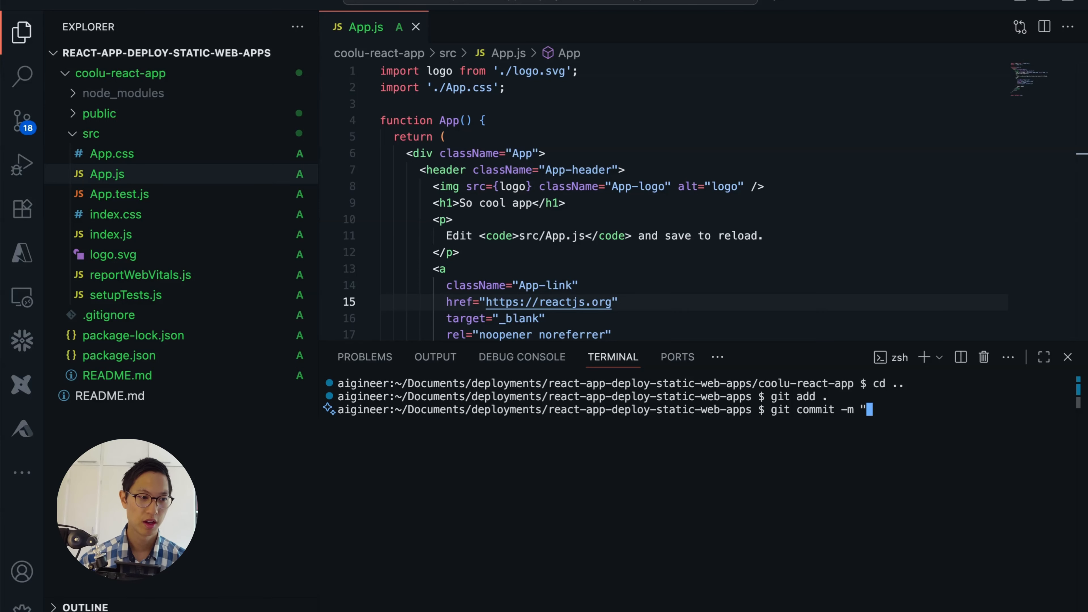
type("cool react app")
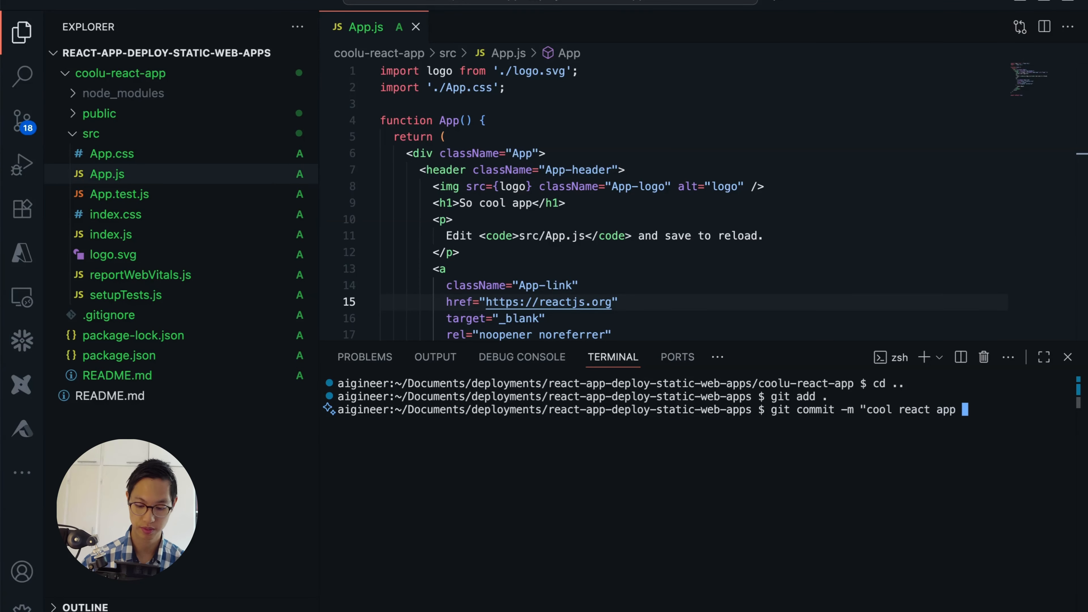
type(" creatr")
key("BackSpace")
type("e")
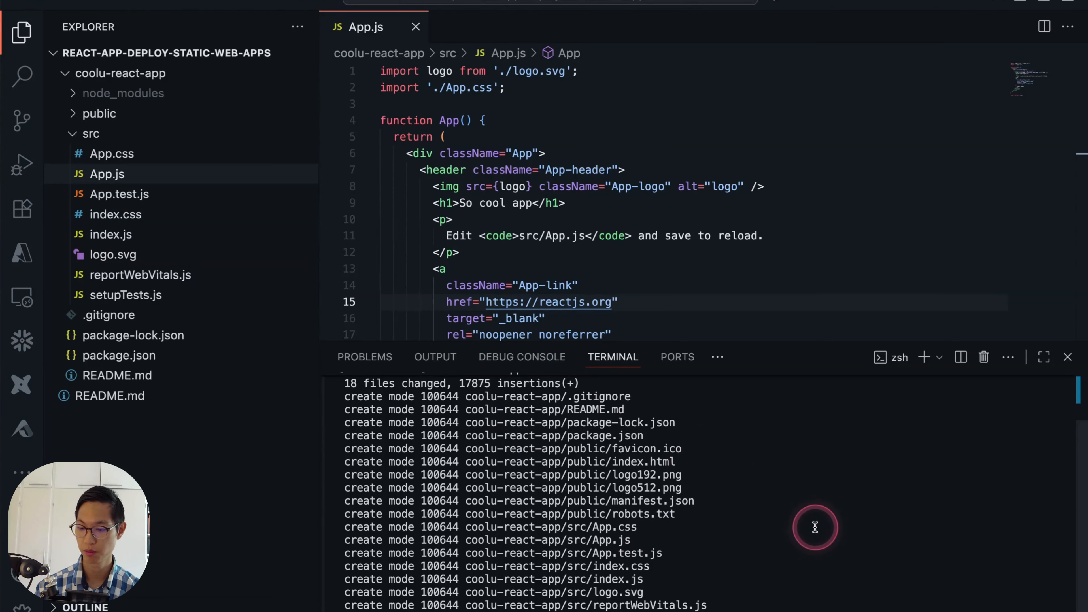
type("git push")
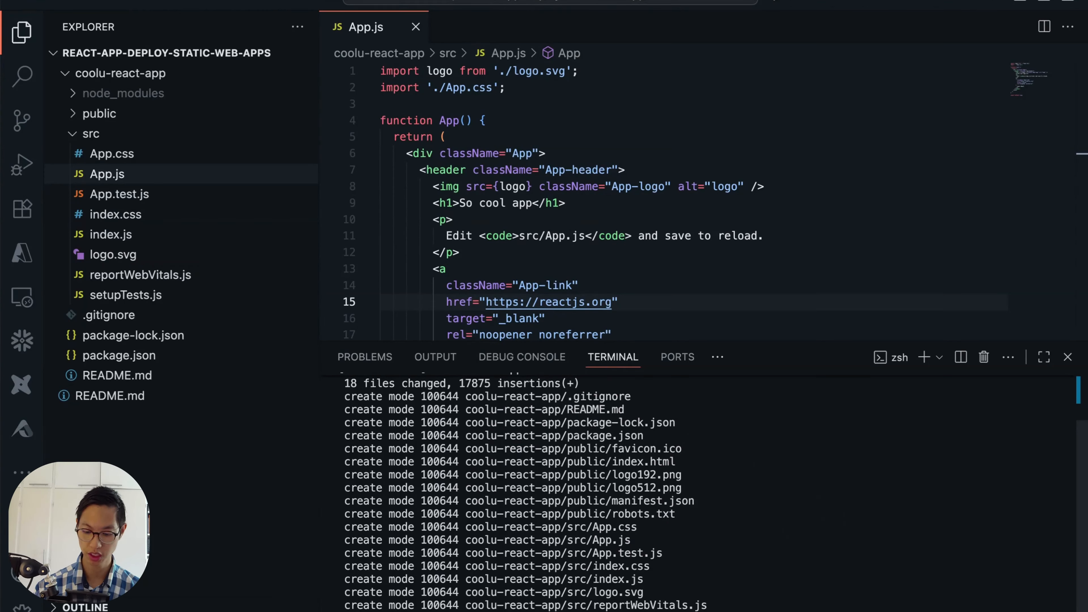
key("Return")
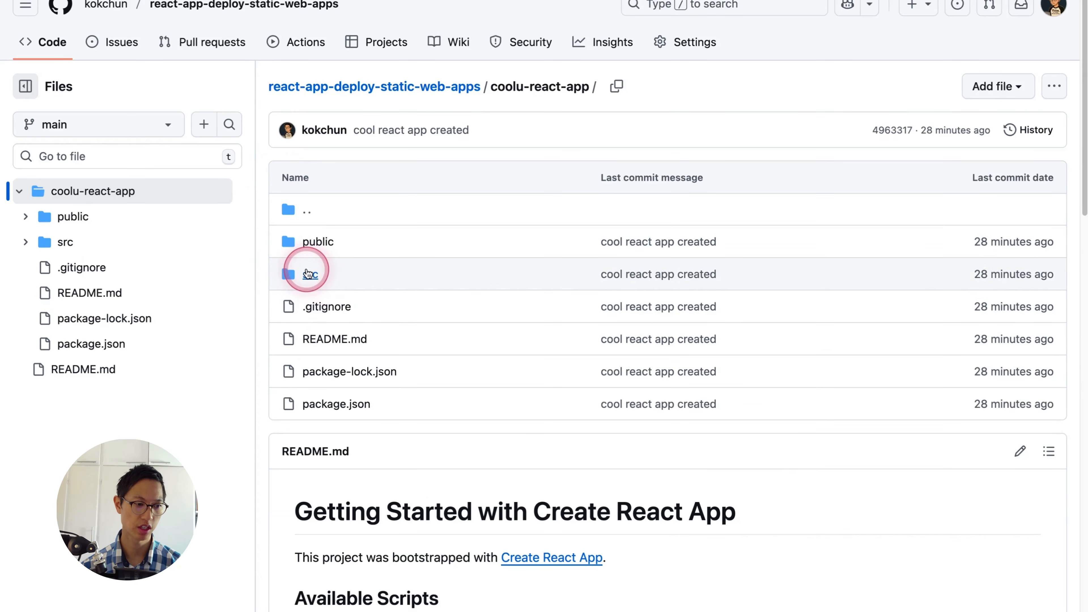
- Open App.js from the src folder of coolu-react-app on GitHub and examine its h1 heading line
scroll(424, 478, "down", 8)
scroll(422, 475, "up", 8)
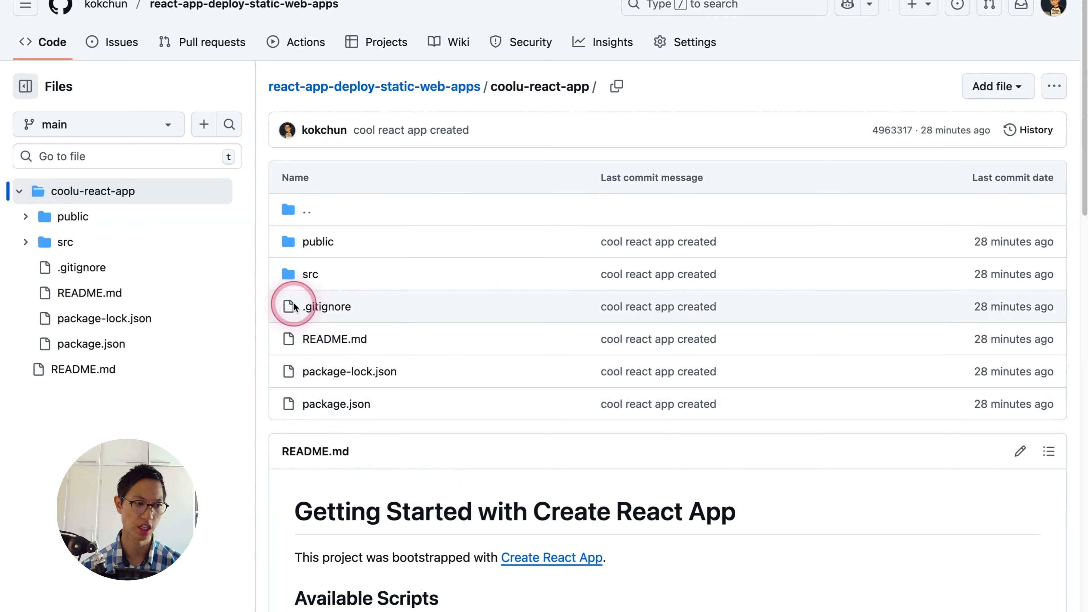
left_click(307, 276)
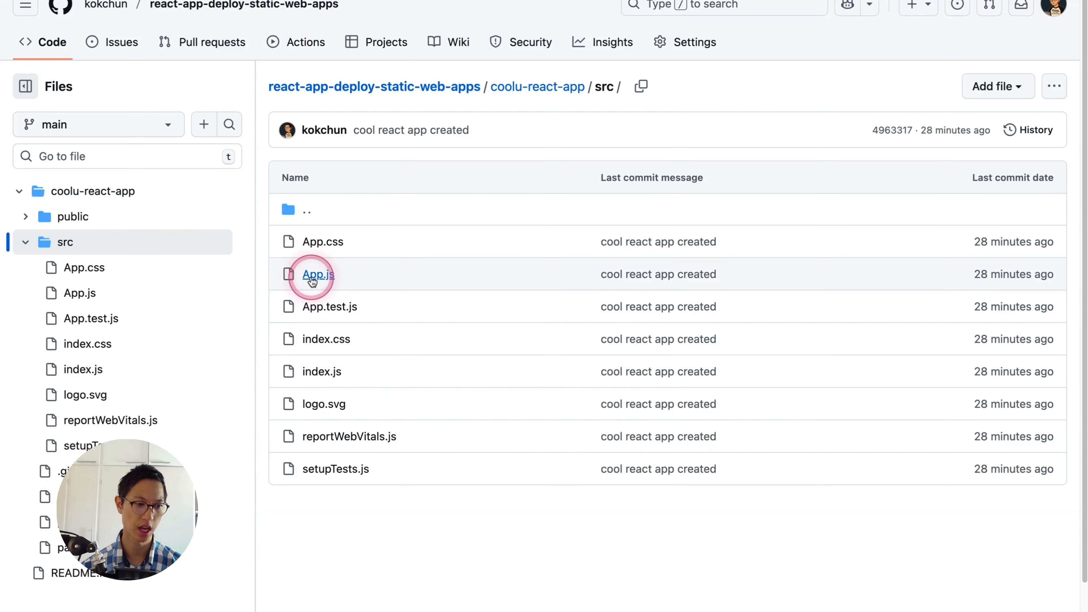
left_click(318, 275)
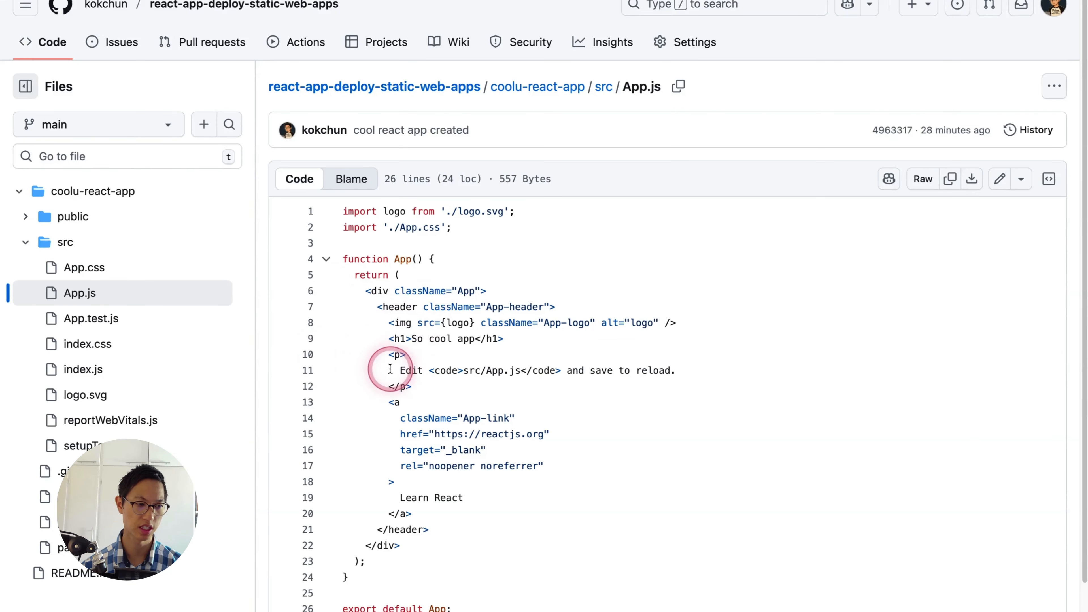
left_click_drag(415, 339, 523, 342)
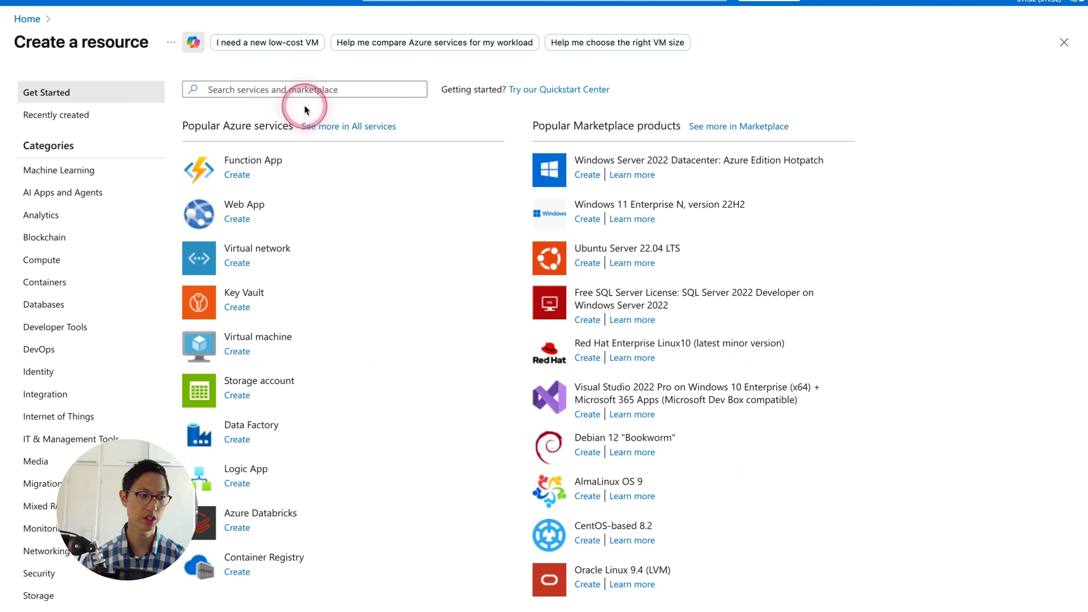
- In the Azure portal, search the resources for "static web app" and start creating a Microsoft Static Web App
left_click(283, 92)
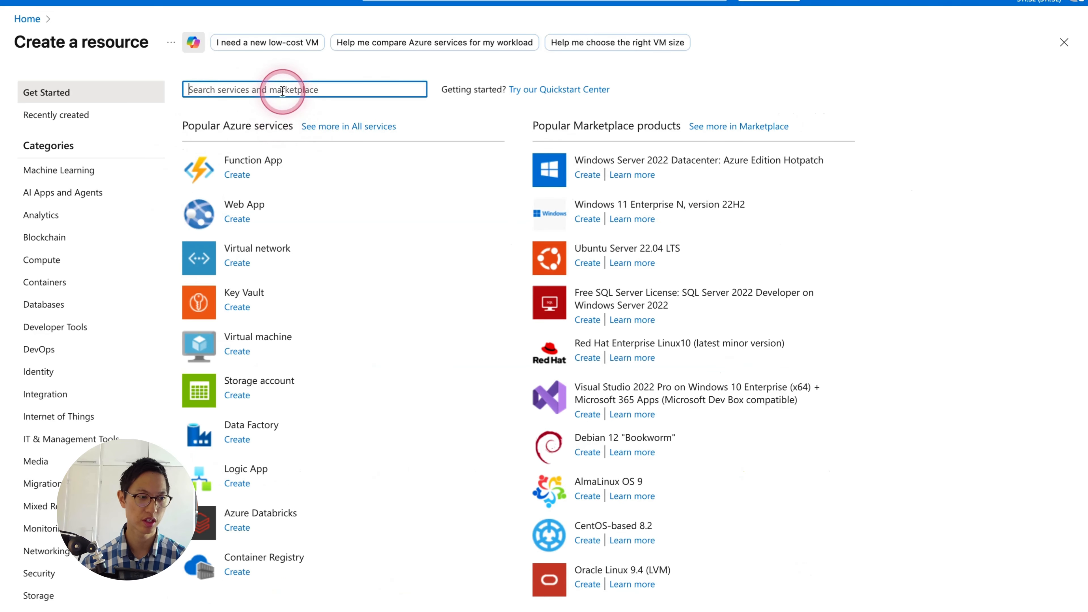
type("static web app")
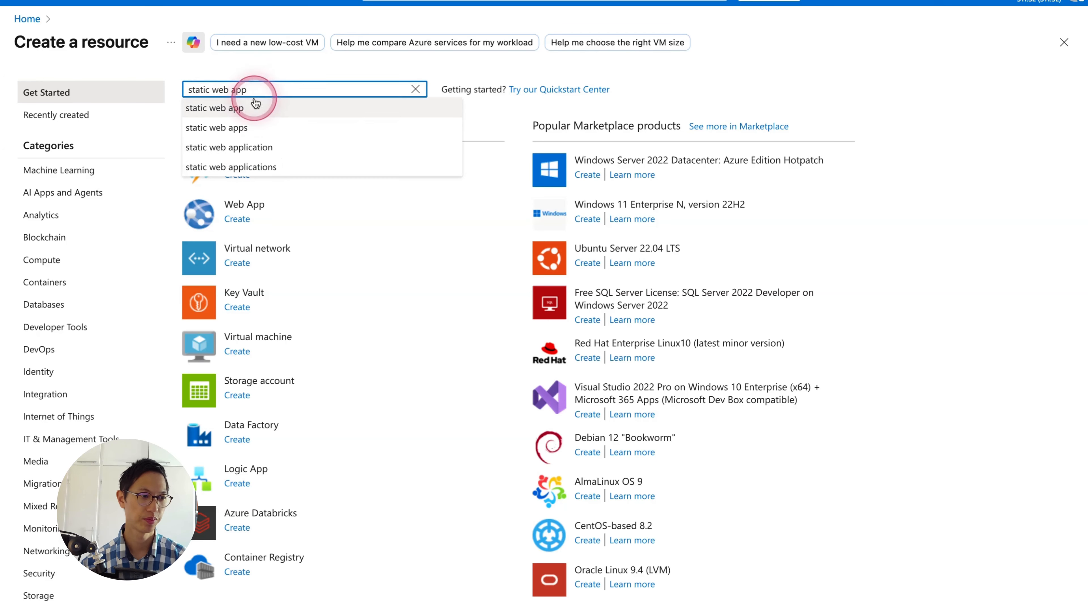
left_click(263, 104)
left_click(270, 128)
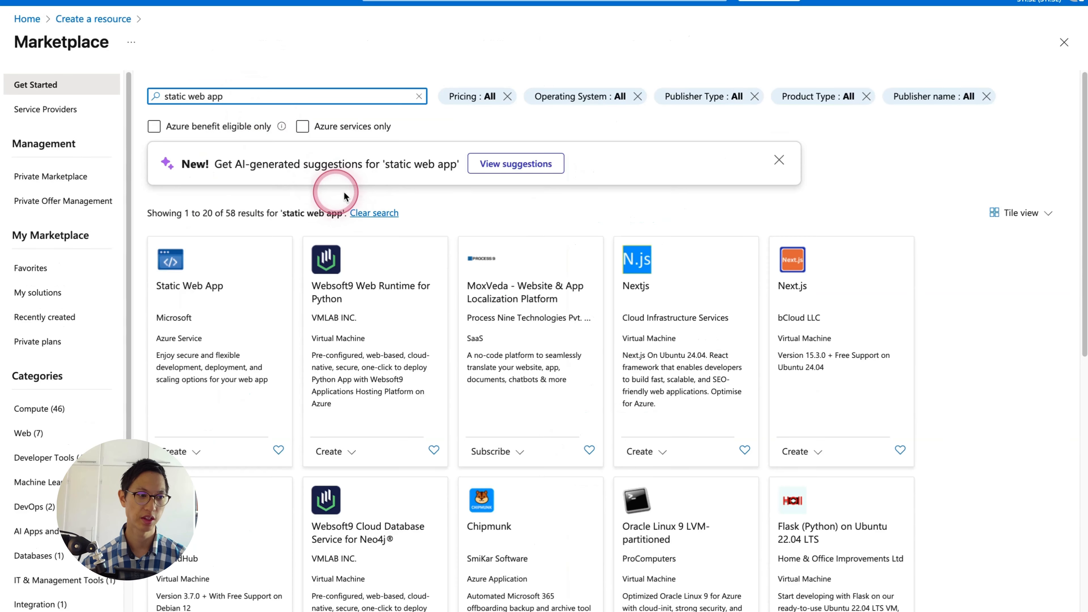
left_click(172, 275)
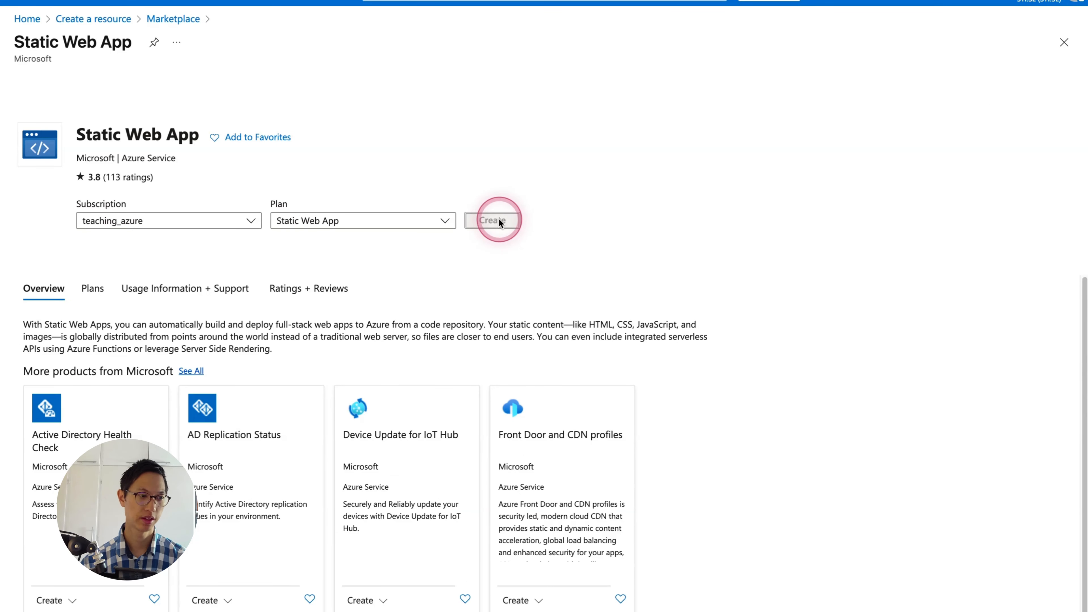
left_click(495, 220)
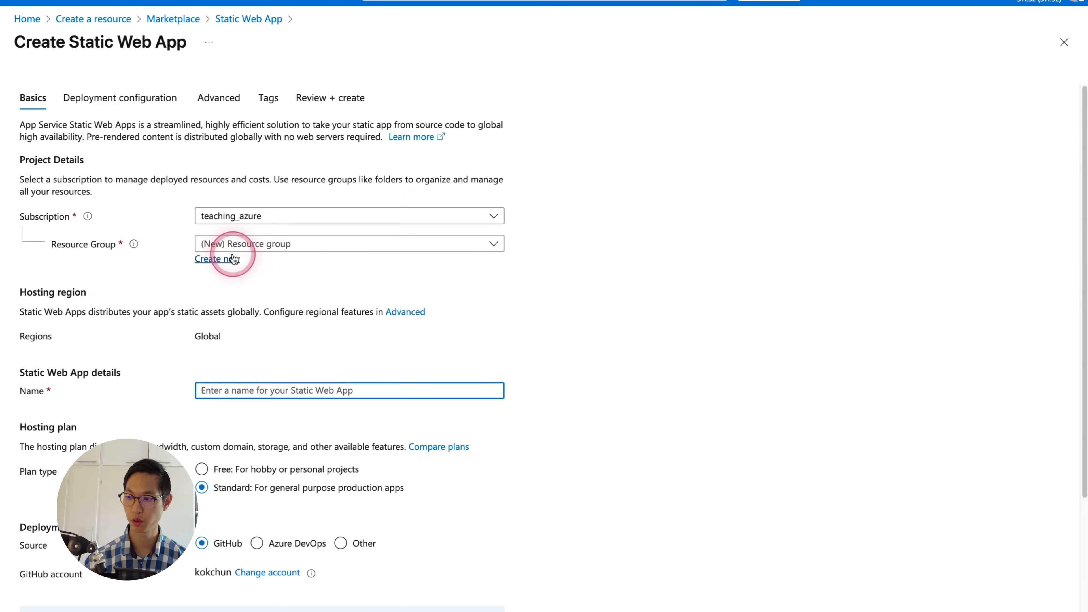
- Create a new resource group named cool-appu for the static web app
left_click(225, 260)
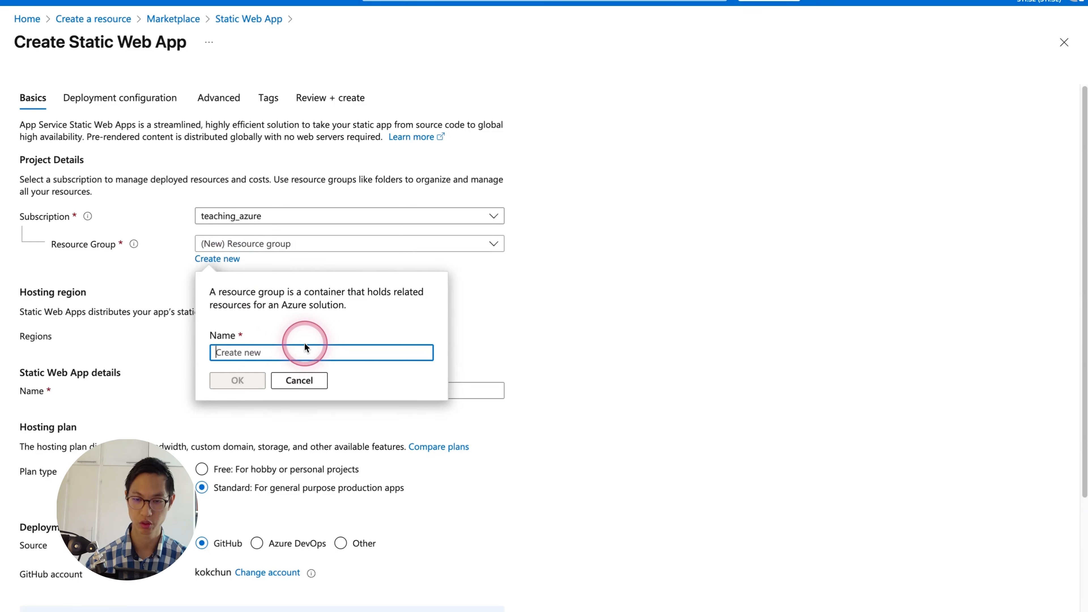
type("cool-appu")
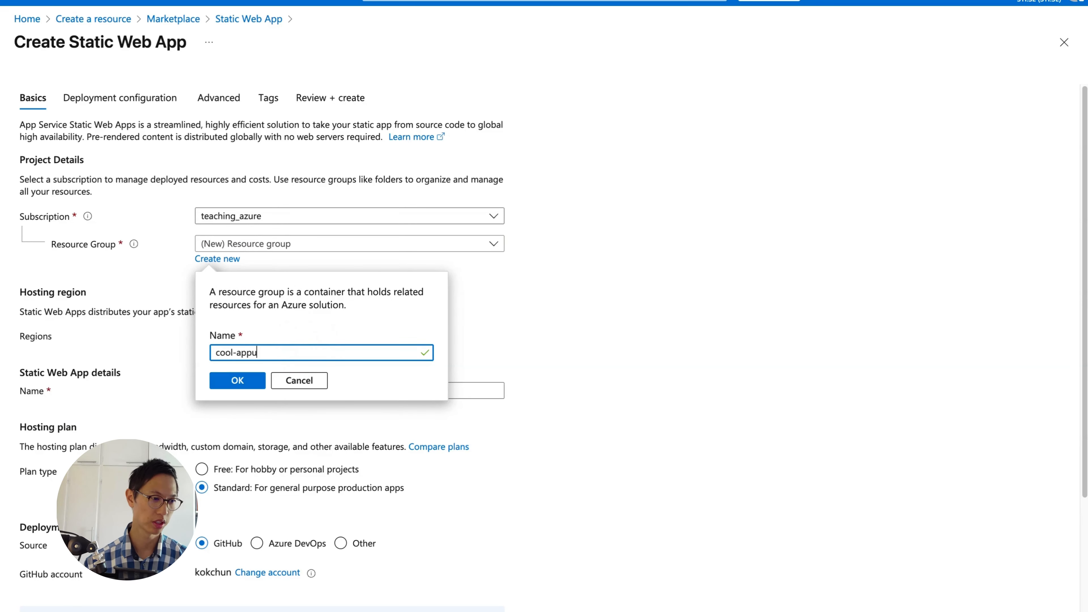
left_click(237, 379)
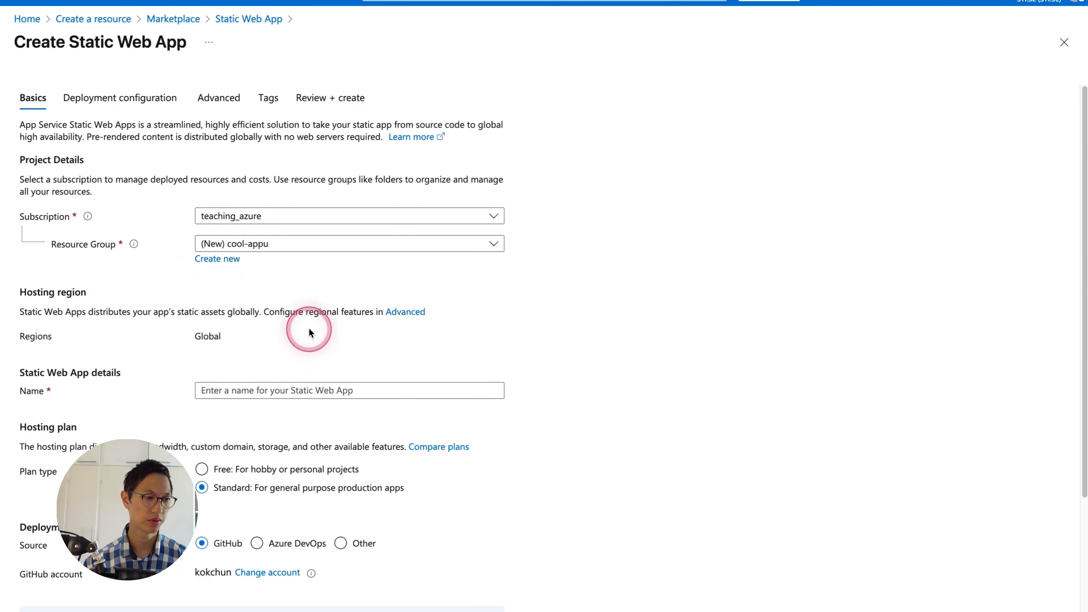
scroll(206, 336, "down", 2)
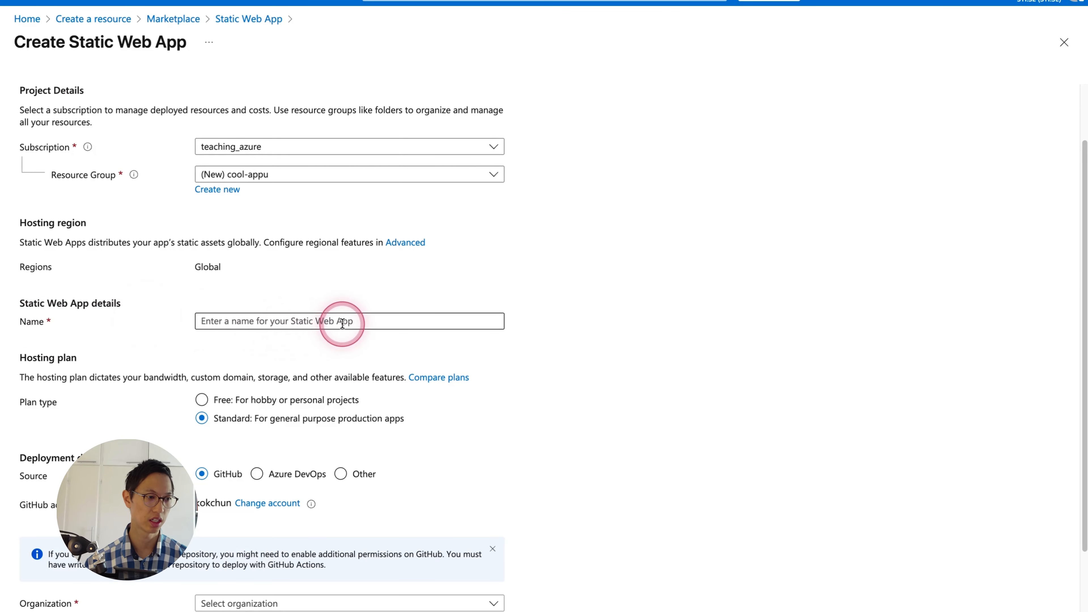
left_click(282, 320)
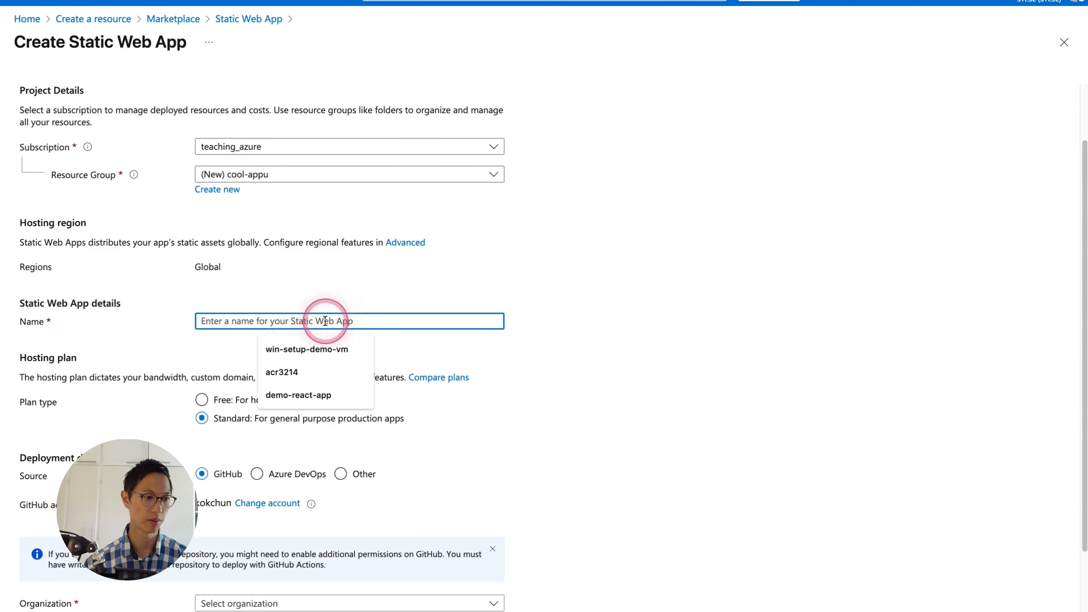
- Review the resource group choices and replace the selected group with a new one named cool-appu-rg
left_click(308, 174)
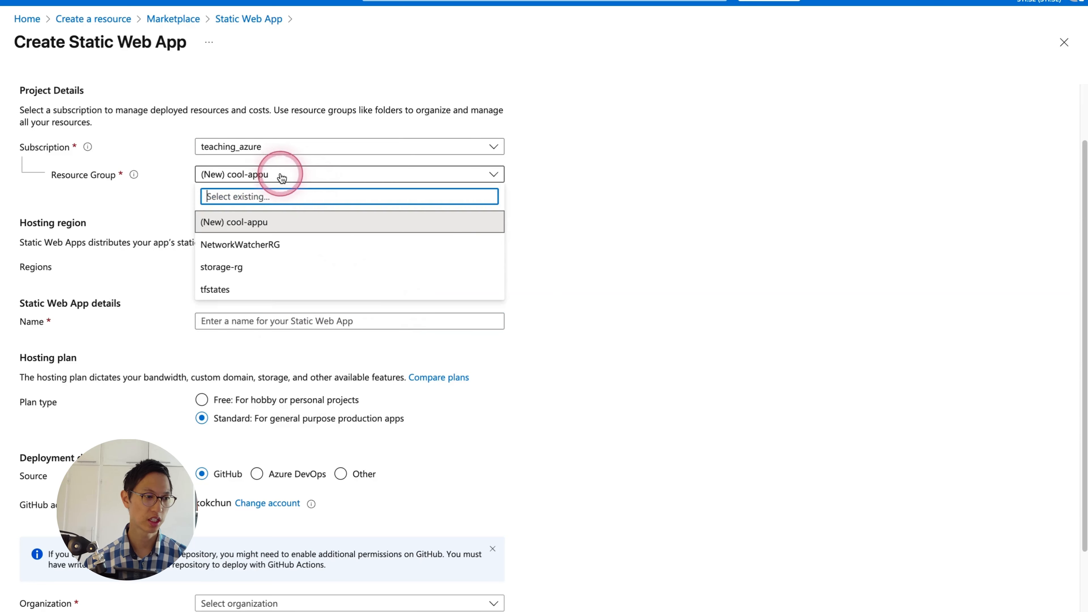
left_click(595, 219)
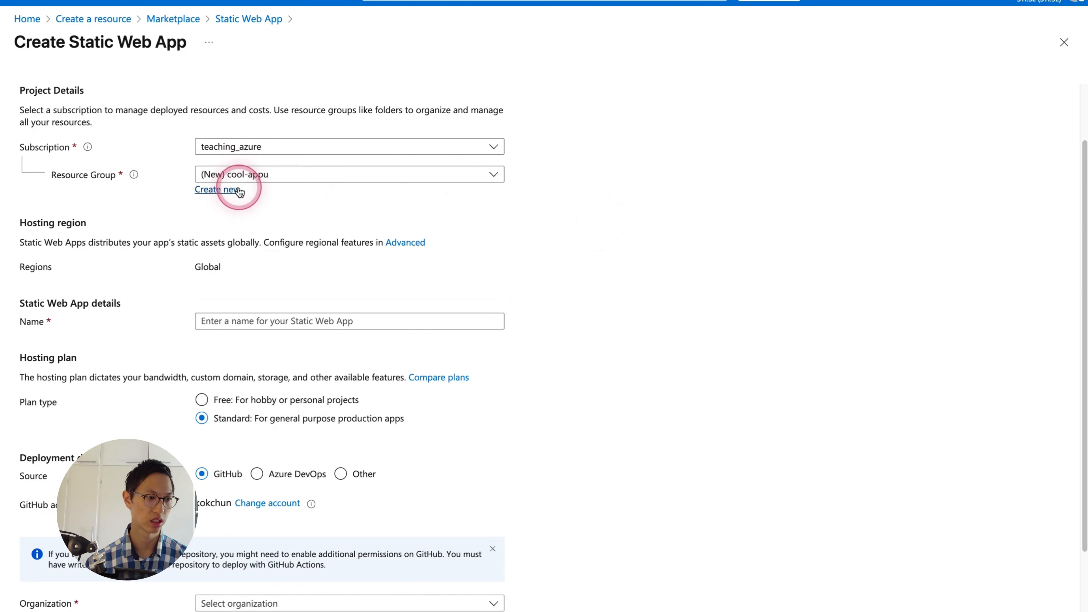
left_click(505, 172)
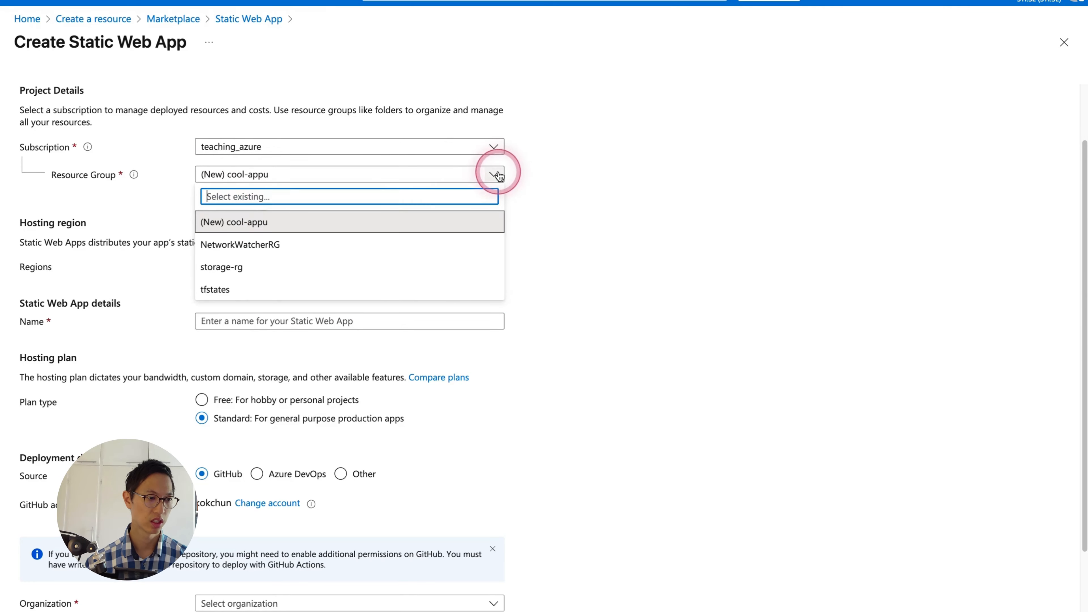
left_click(255, 222)
left_click(206, 189)
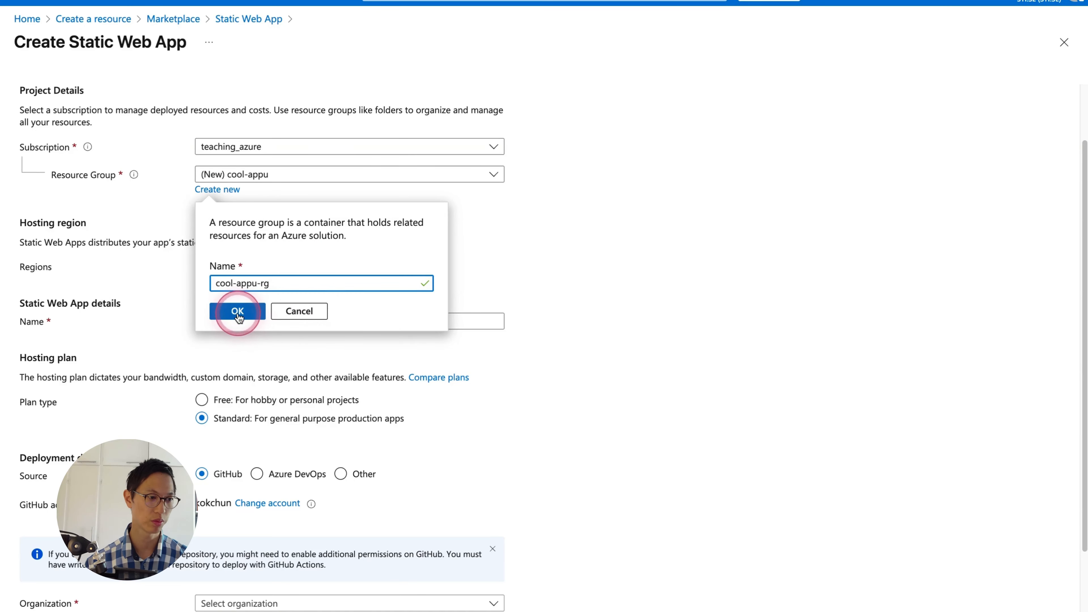
left_click(214, 193)
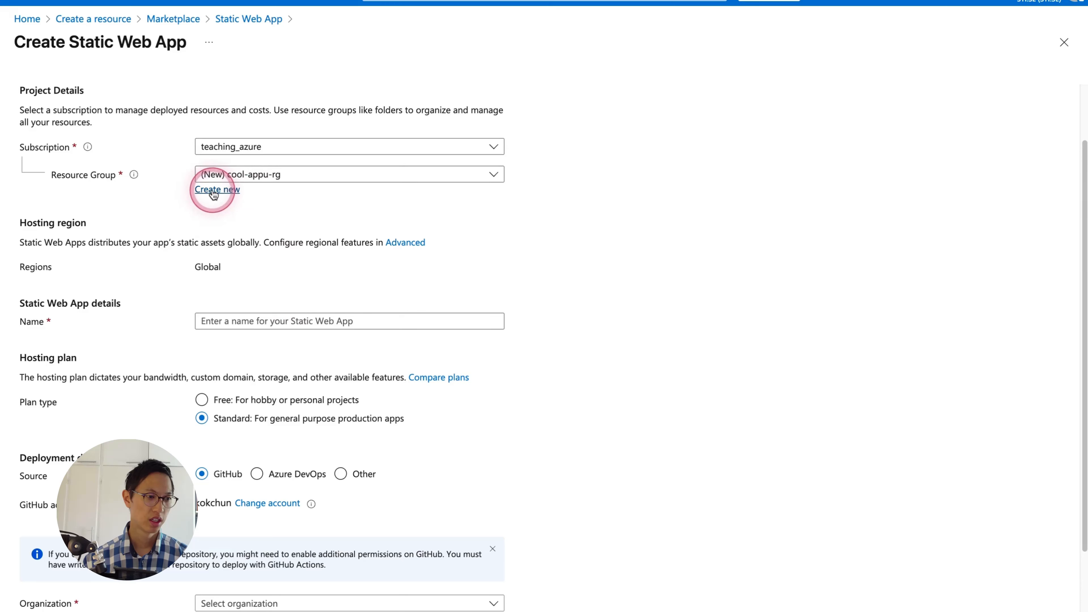
left_click(510, 207)
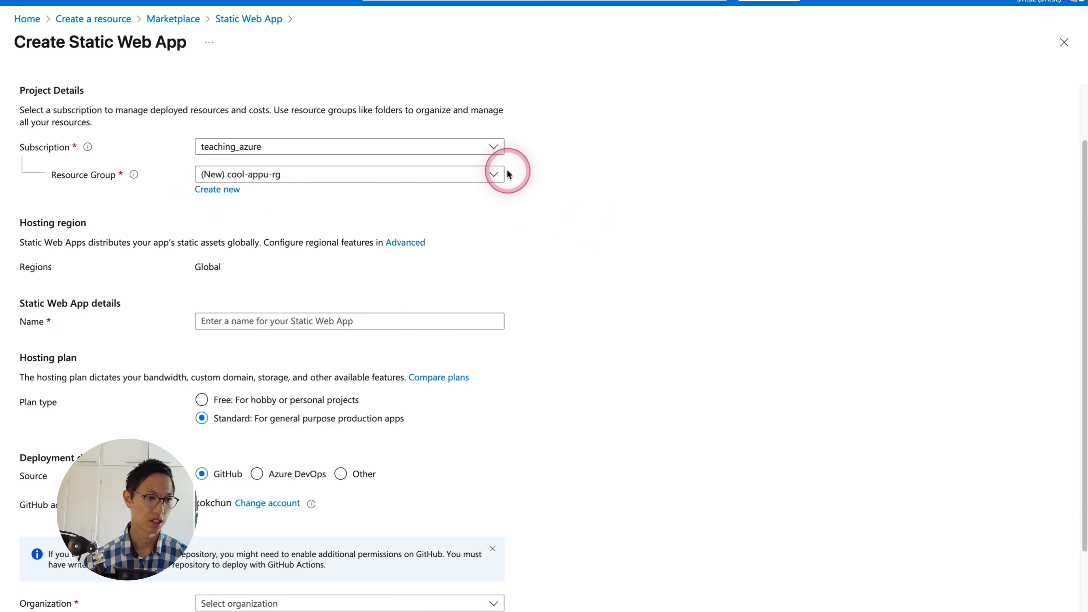
left_click(494, 176)
left_click(576, 187)
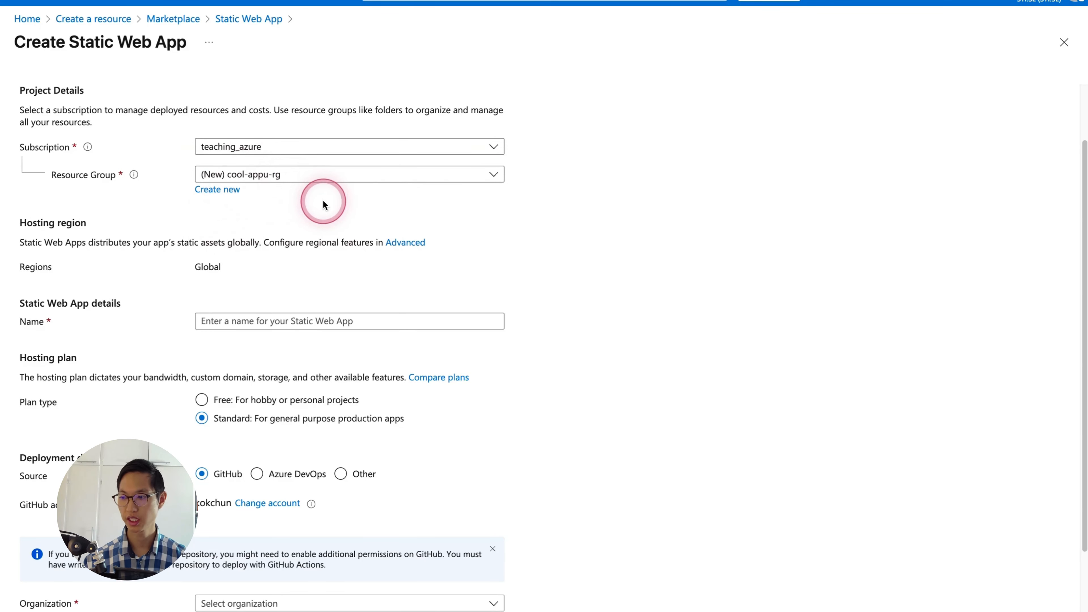
- Name the static web app cool-appu and choose the Free hosting plan, keeping GitHub as the deployment source
left_click(207, 320)
left_click(375, 320)
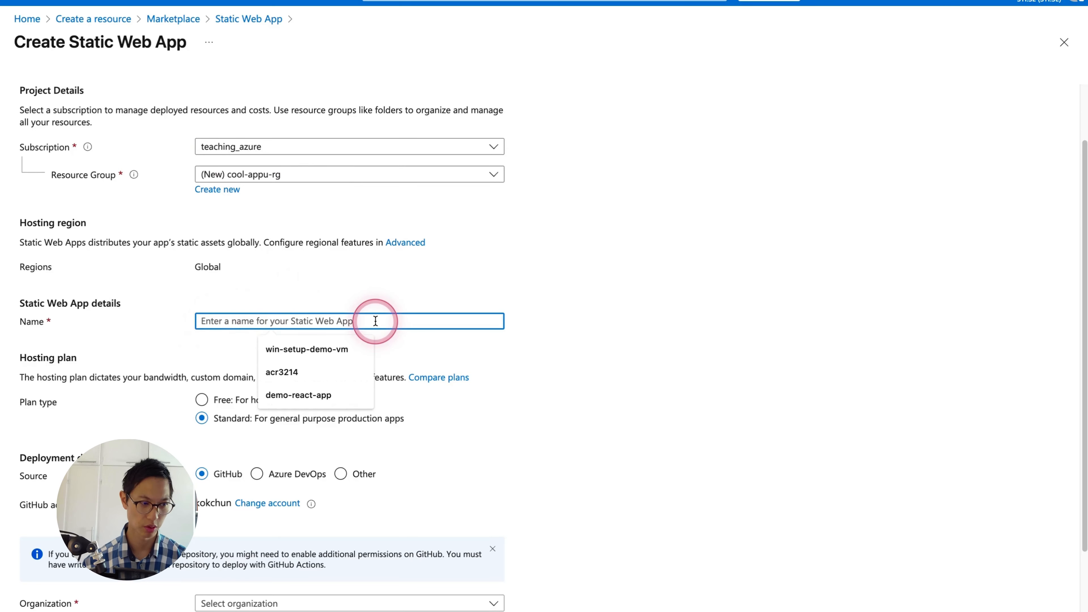
type("cool-appu")
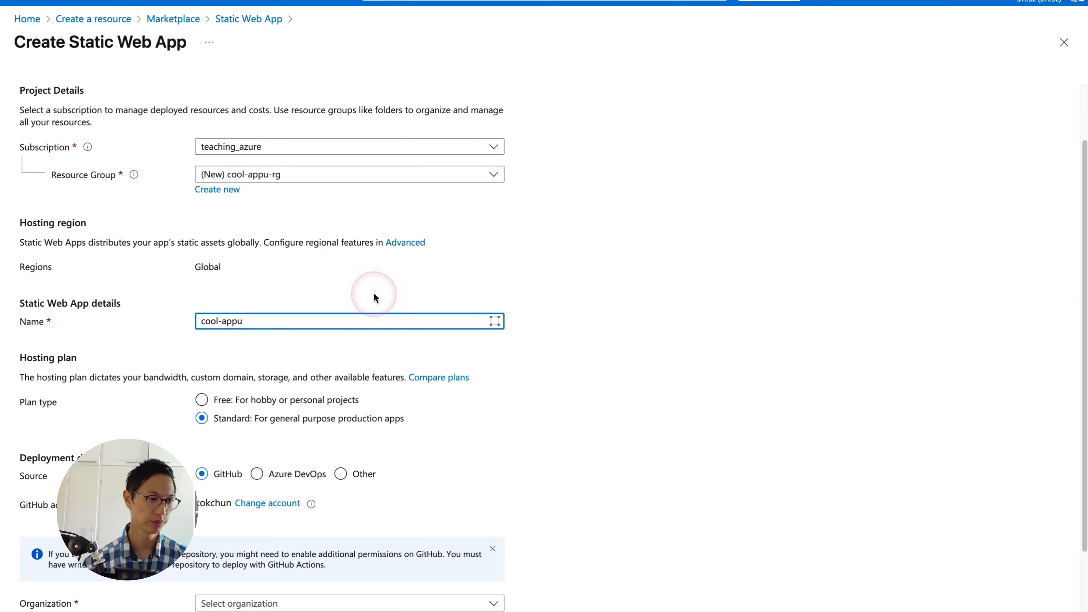
scroll(429, 283, "down", 1)
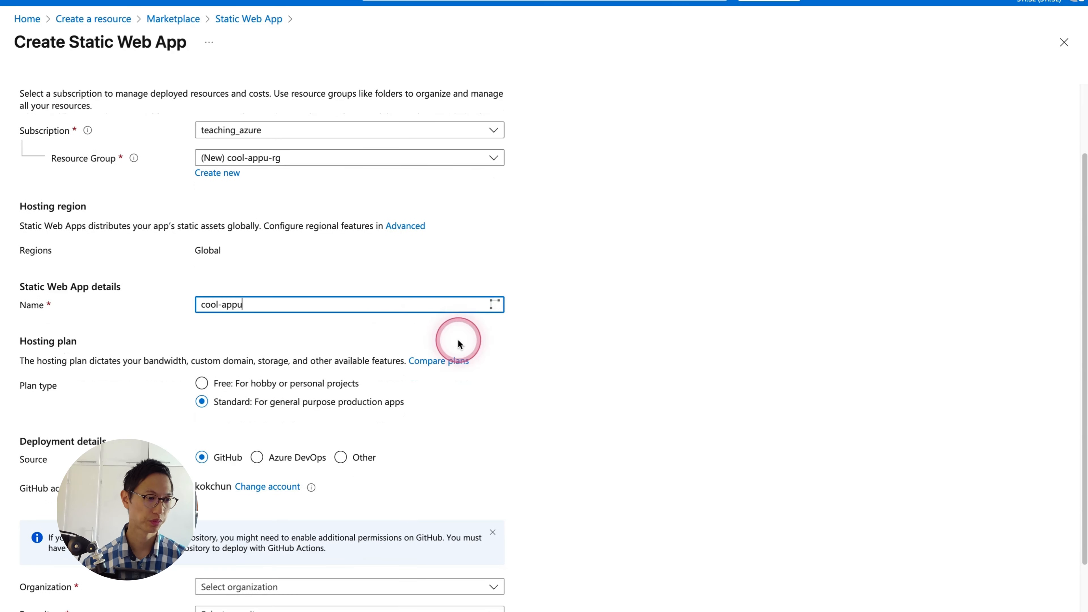
left_click(202, 383)
left_click(461, 398)
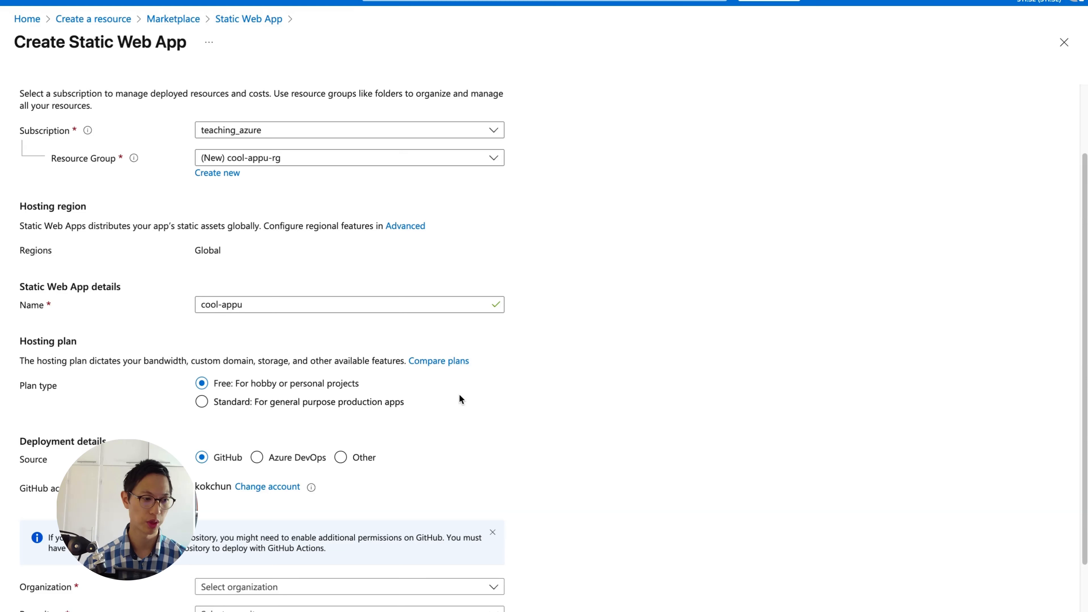
left_click(340, 456)
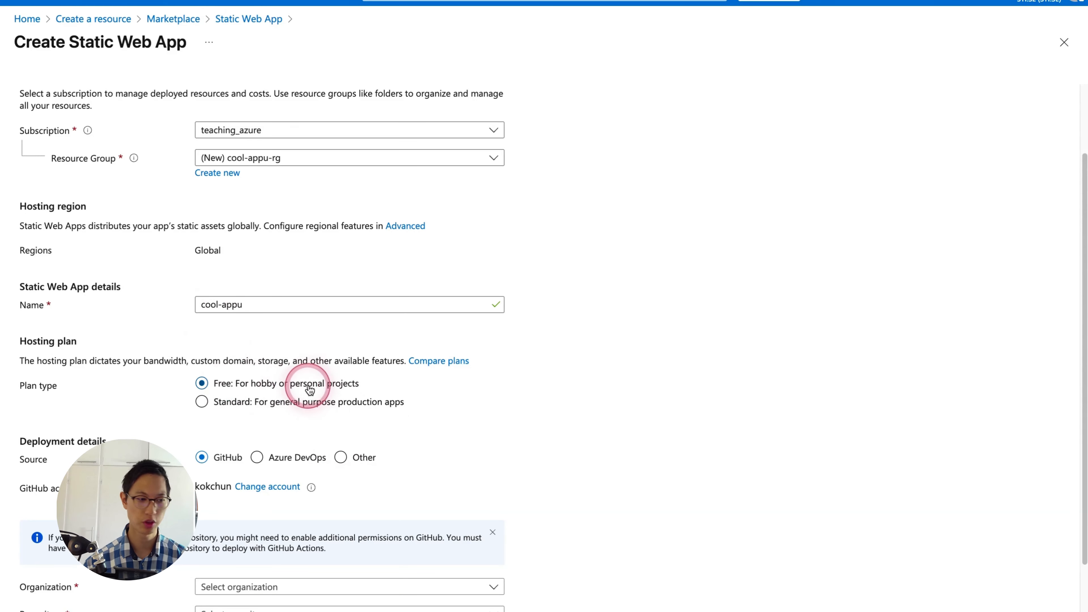
- Select the connected GitHub account's organization and the react-app-deploy-static-web-apps repository as the deployment source
scroll(90, 394, "down", 1)
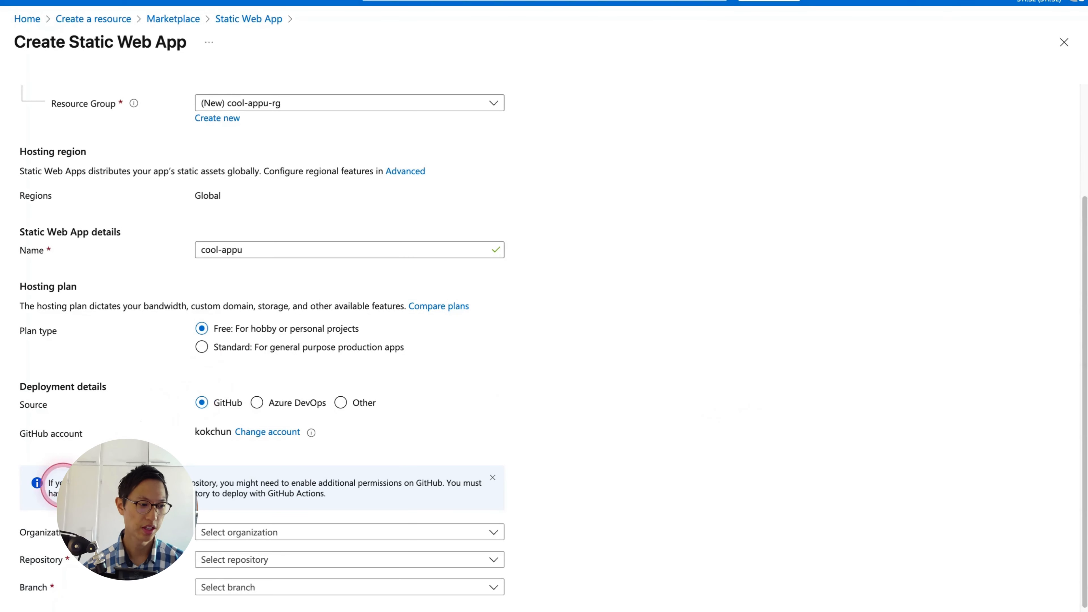
scroll(257, 450, "down", 1)
mouse_move(8, 494)
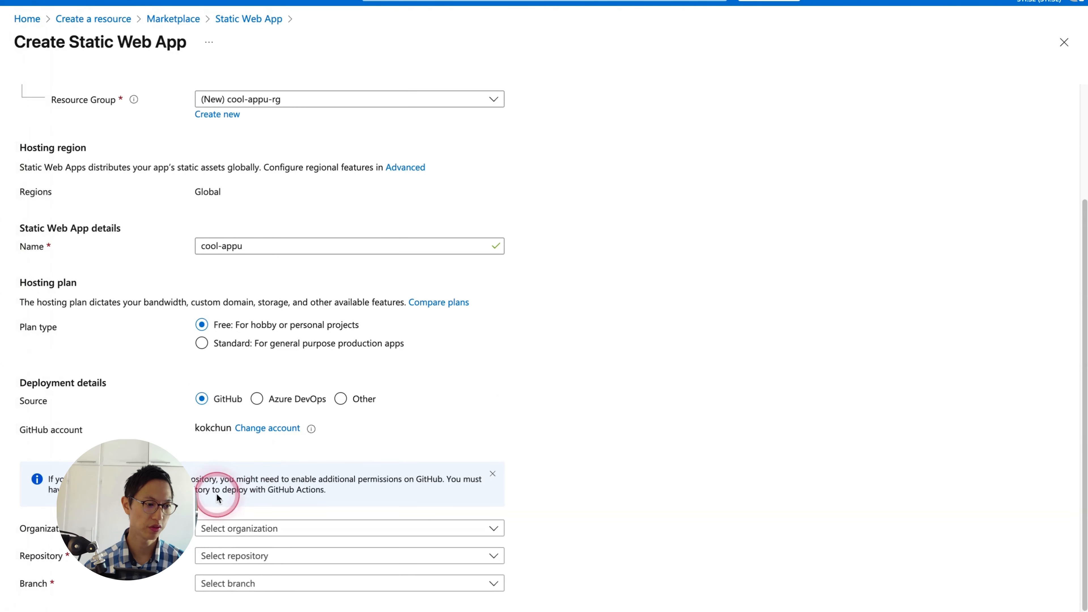
left_click(237, 528)
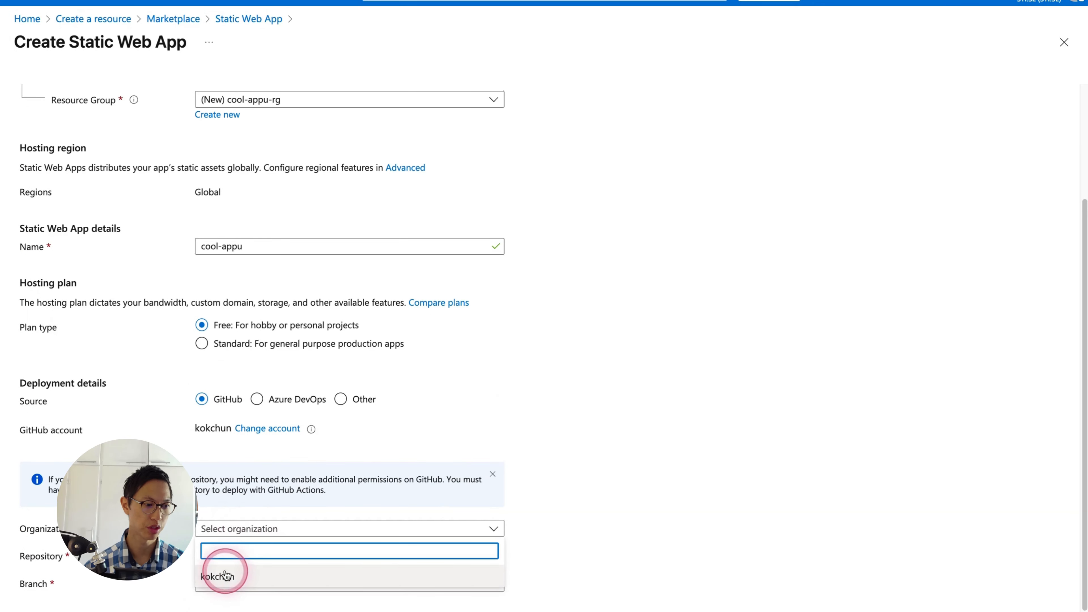
left_click(225, 574)
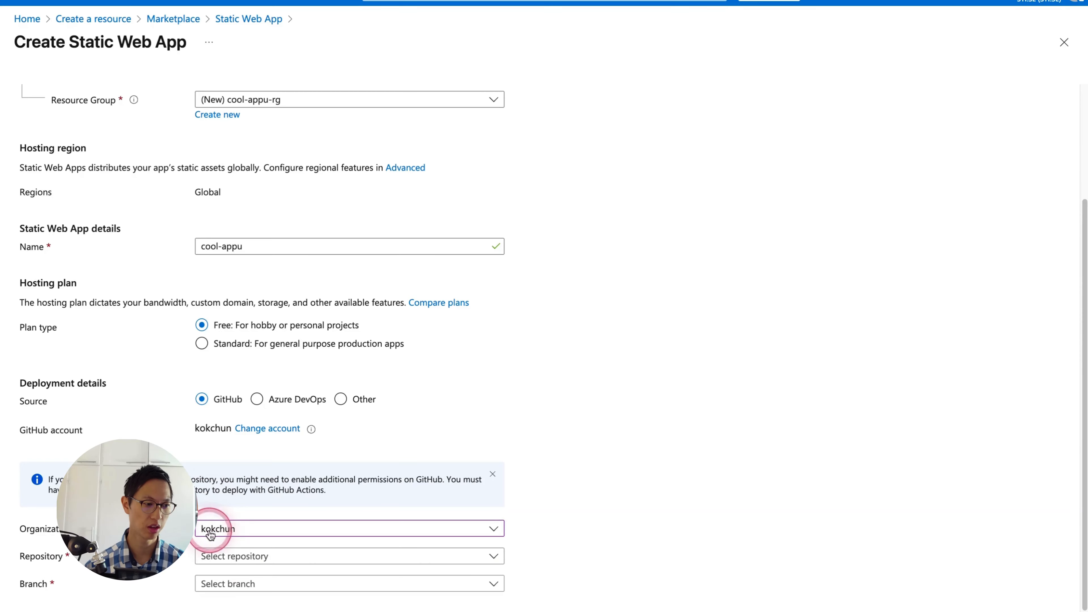
left_click(272, 556)
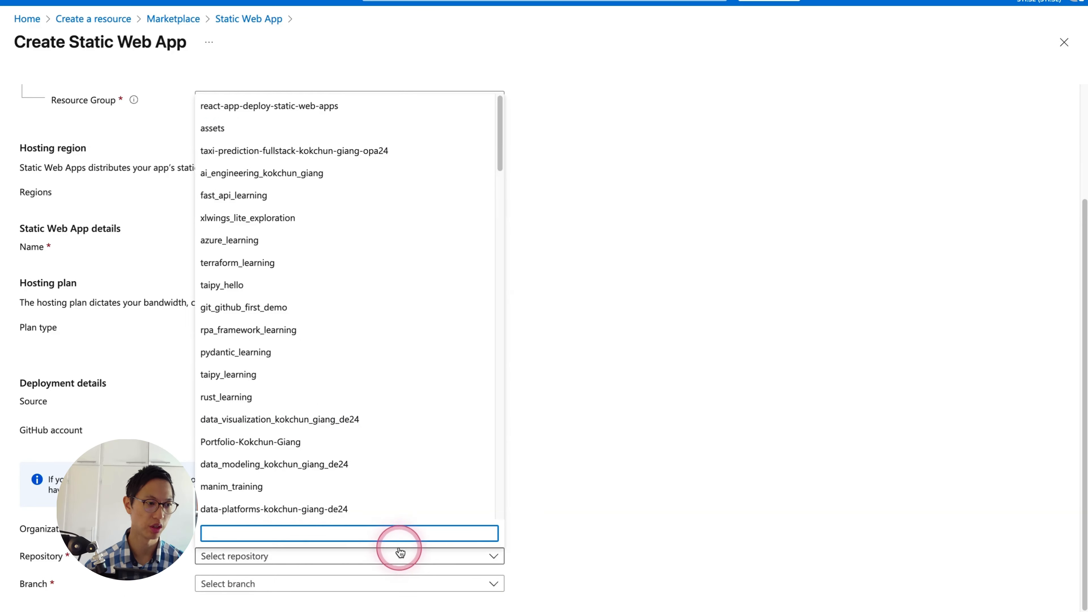
left_click(325, 111)
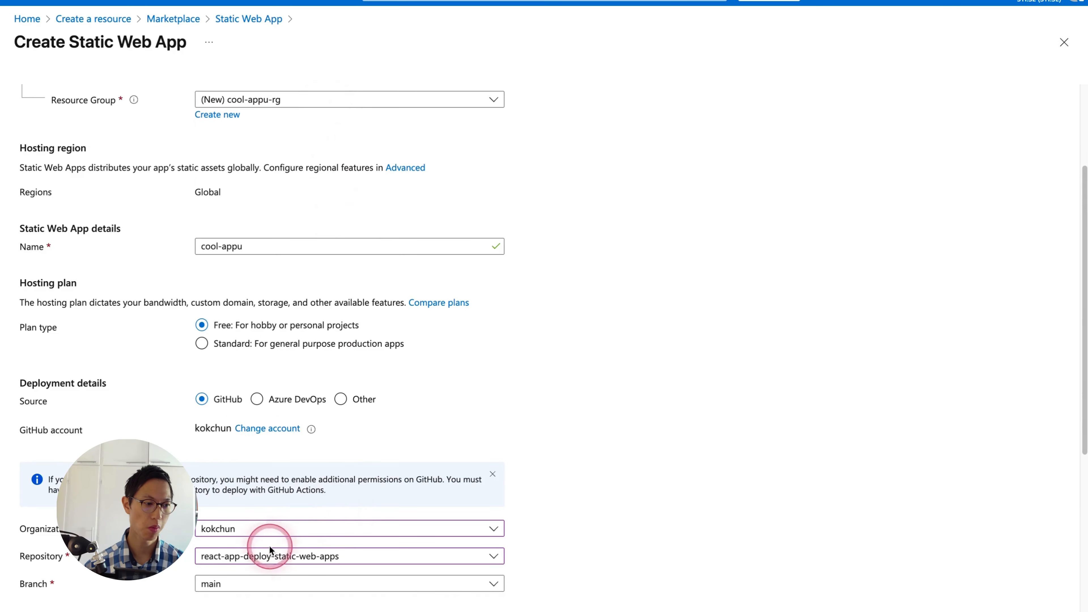
- Keep the main branch and React preset with app location ./coolu-react-app and output build, and proceed to the deployment configuration
scroll(253, 582, "down", 2)
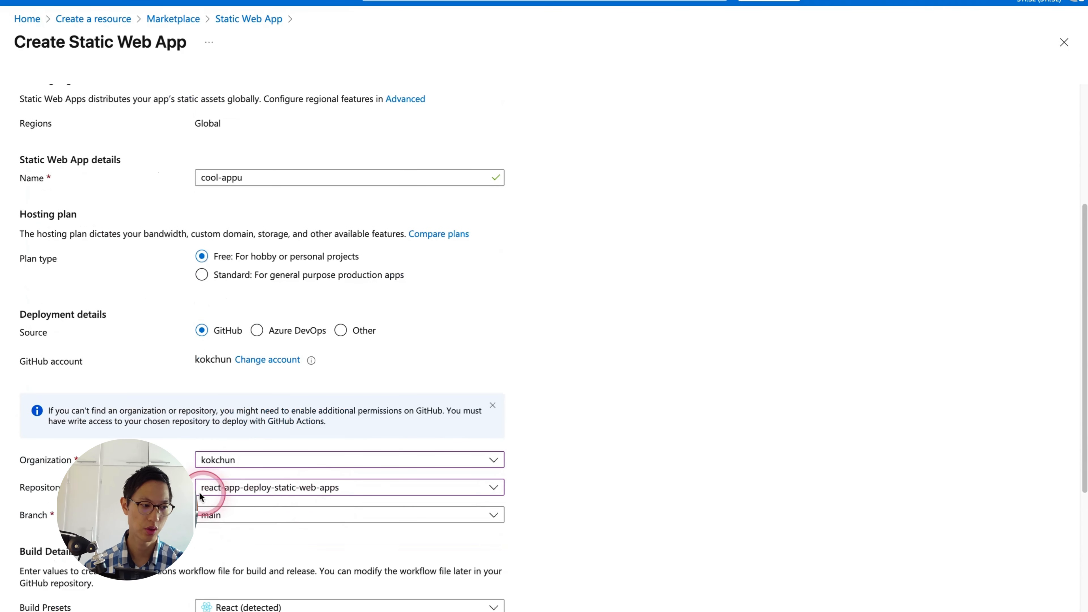
left_click(268, 490)
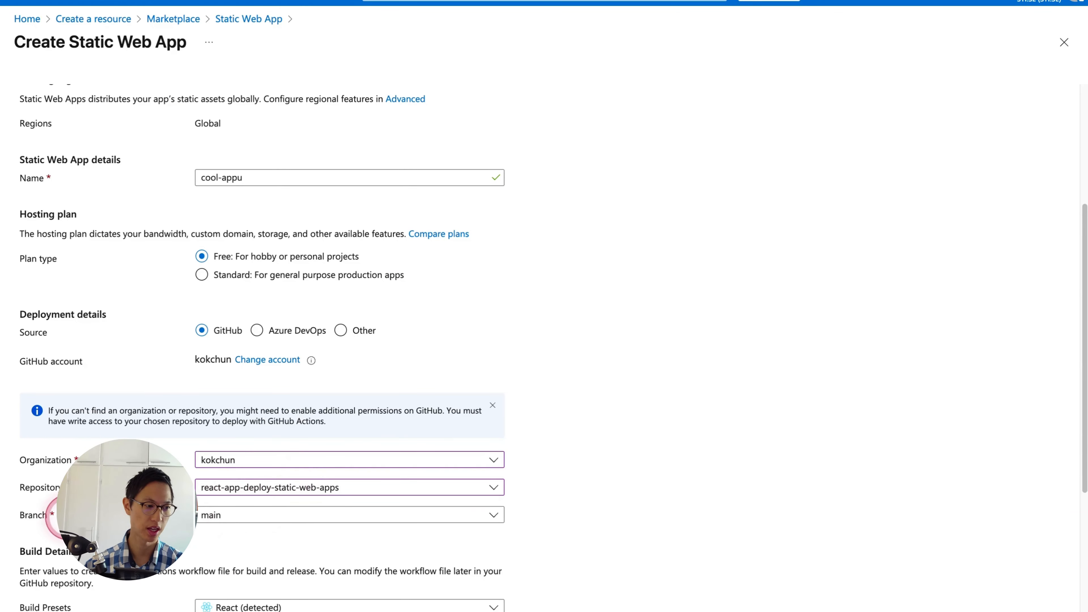
left_click(207, 515)
left_click(307, 522)
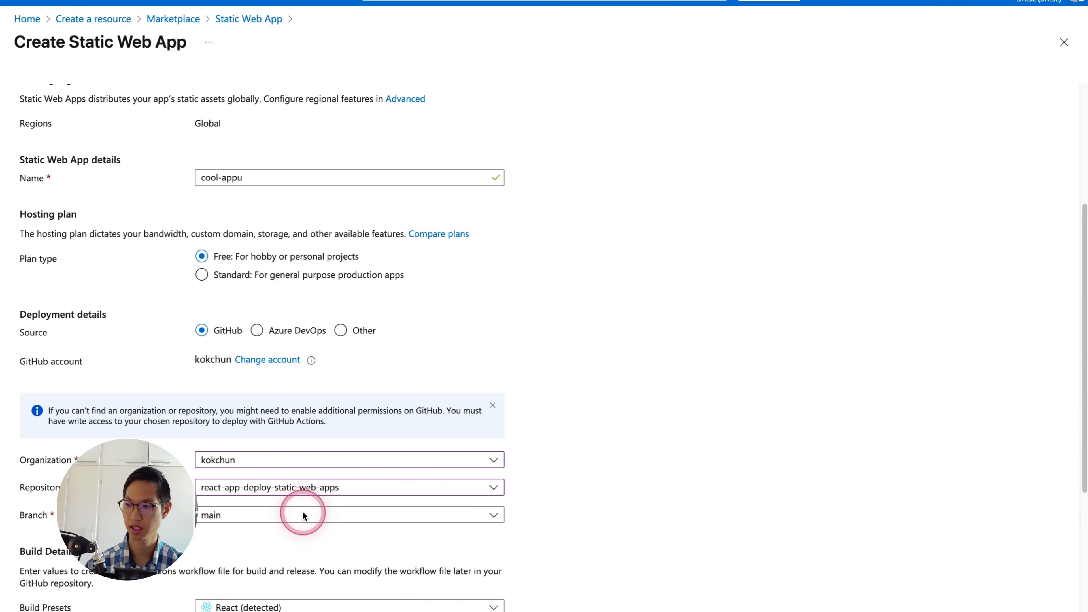
scroll(309, 520, "down", 5)
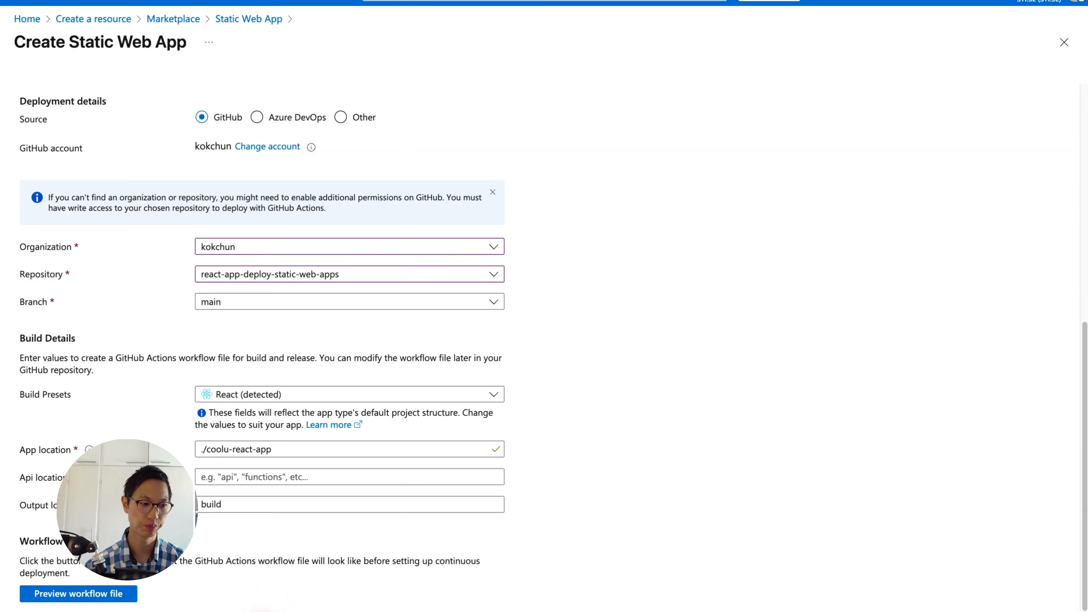
left_click(265, 611)
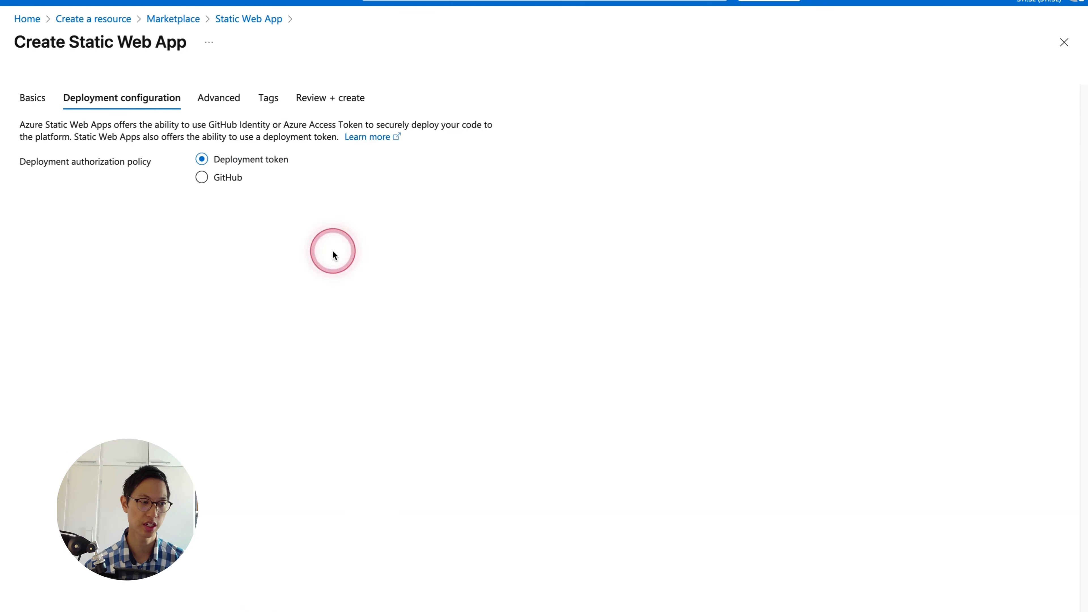
- Set the deployment authorization policy to GitHub and the Functions and staging region to West Europe, and submit the static web app
left_click(202, 177)
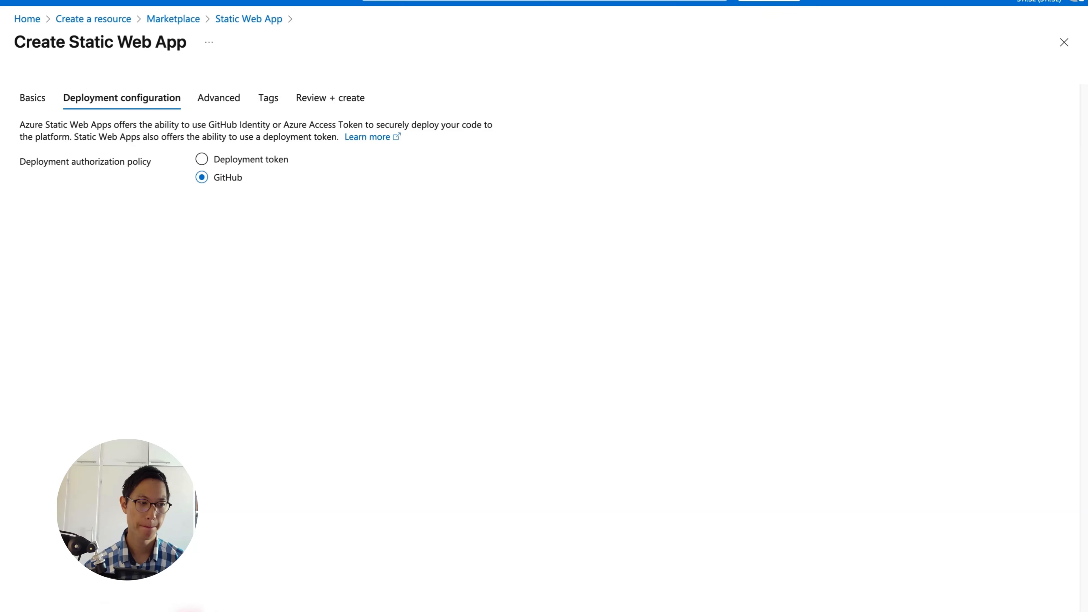
left_click(250, 610)
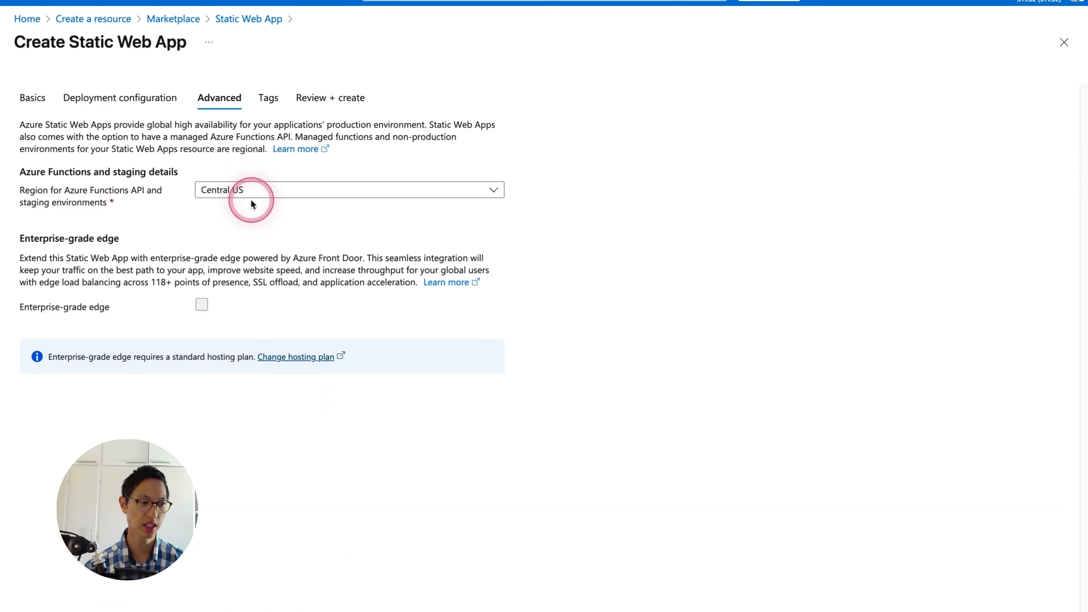
left_click(233, 190)
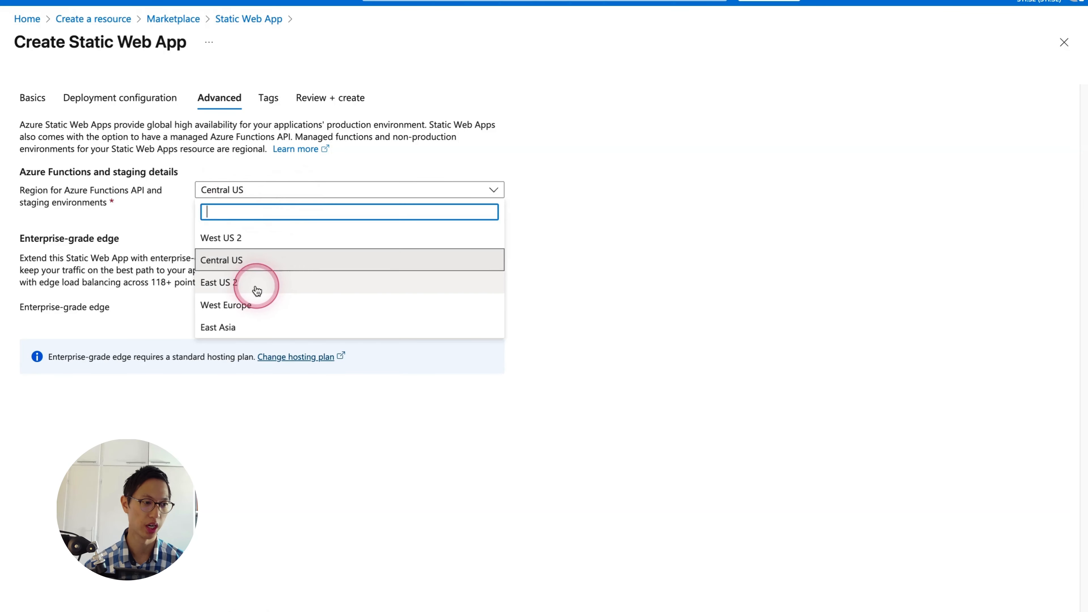
left_click(240, 305)
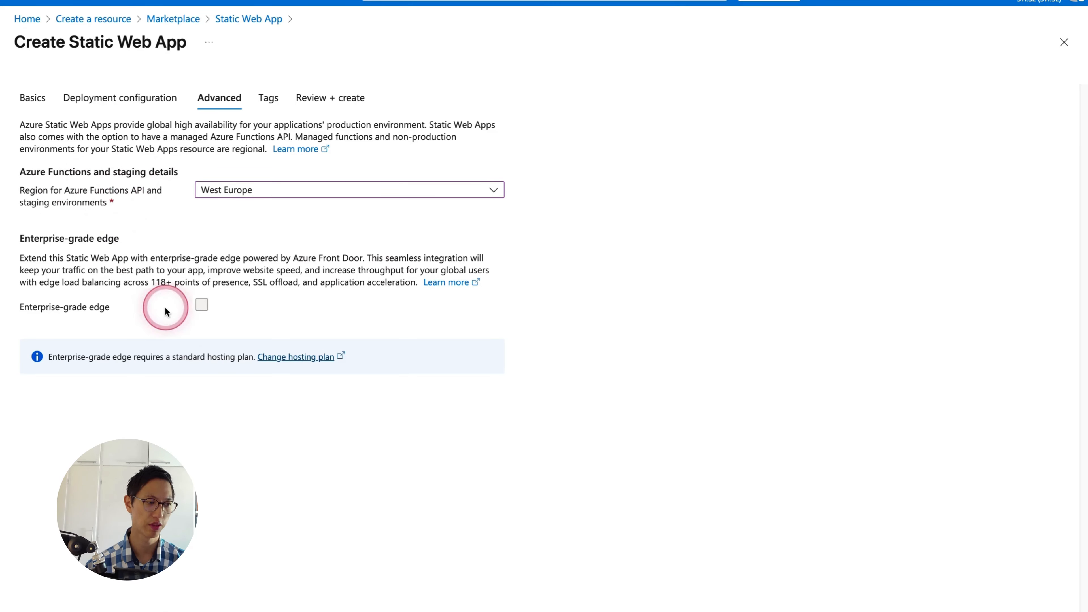
left_click(68, 611)
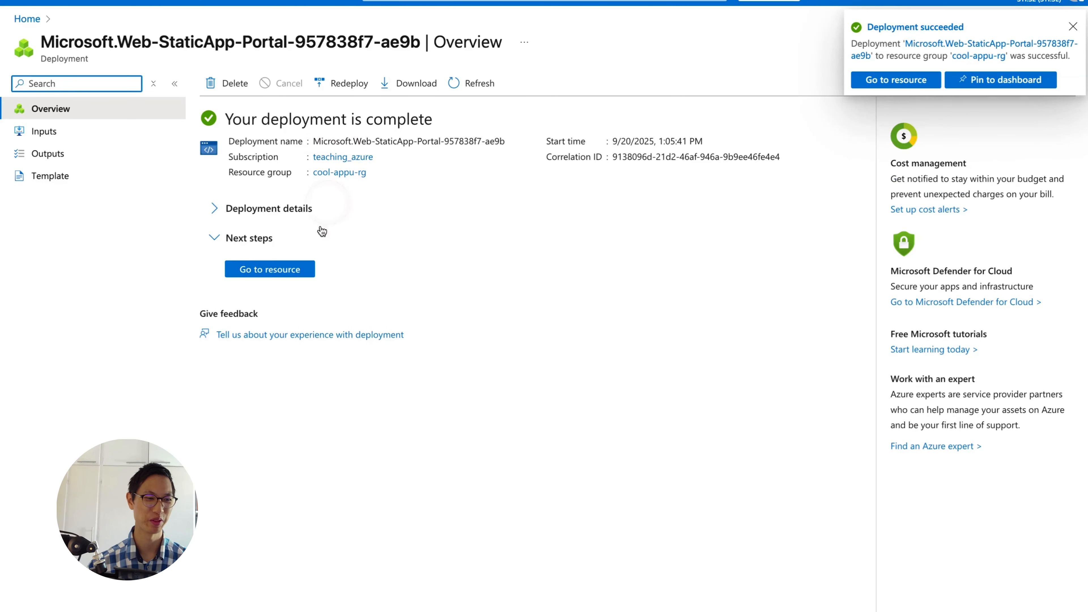
- Open the deployed cool-appu resource and visit its site
left_click(295, 268)
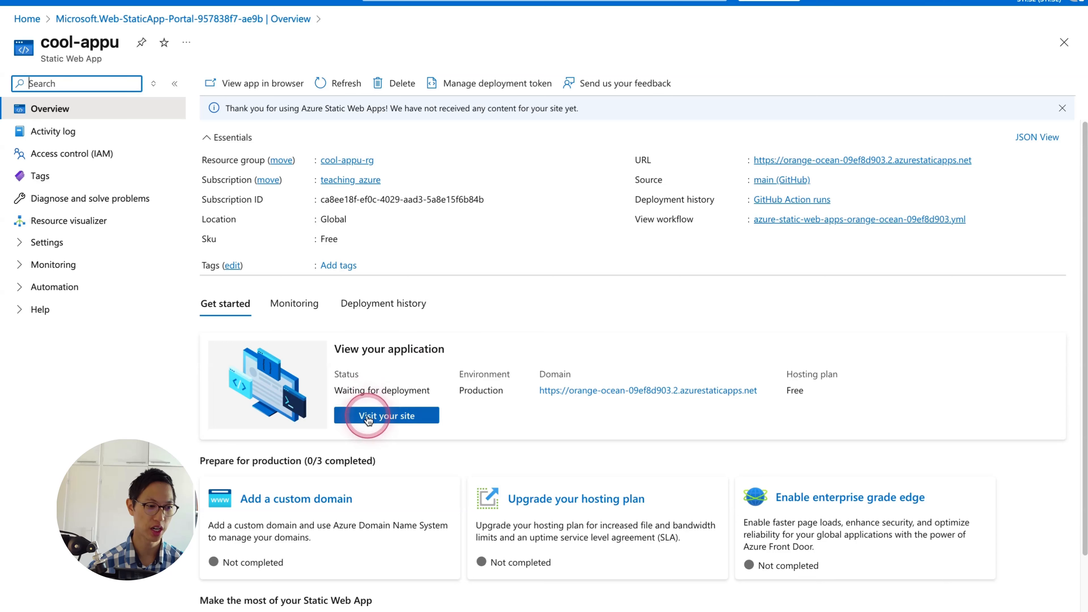
left_click(409, 418)
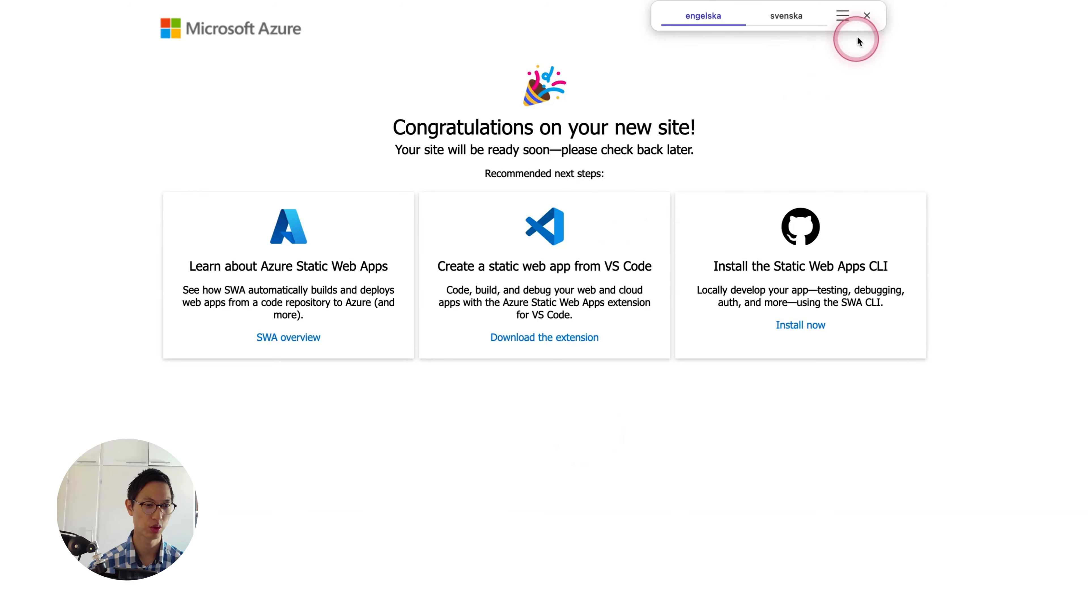
left_click(867, 16)
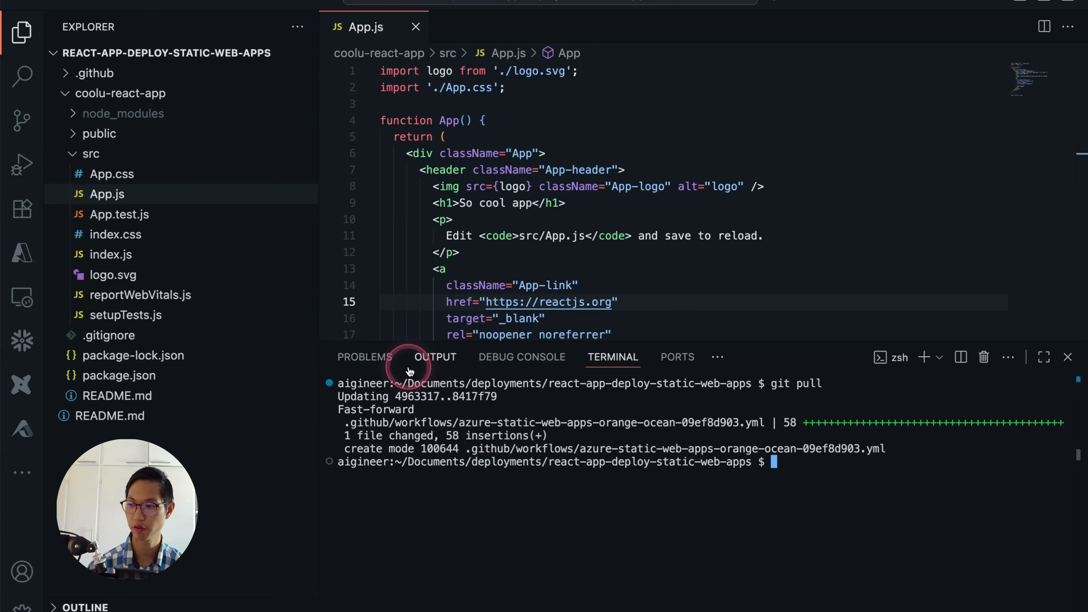
- In VS Code, open the azure-static-web-apps-orange-ocean-09ef8d903.yml workflow from .github/workflows and read through it with the editor area enlarged
left_click(94, 73)
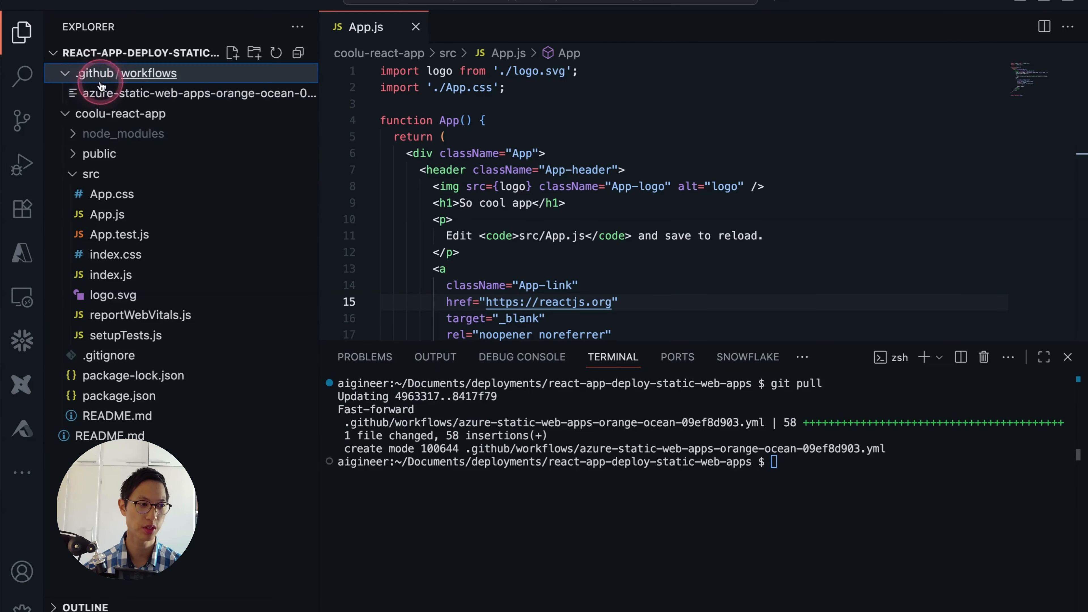
left_click(138, 97)
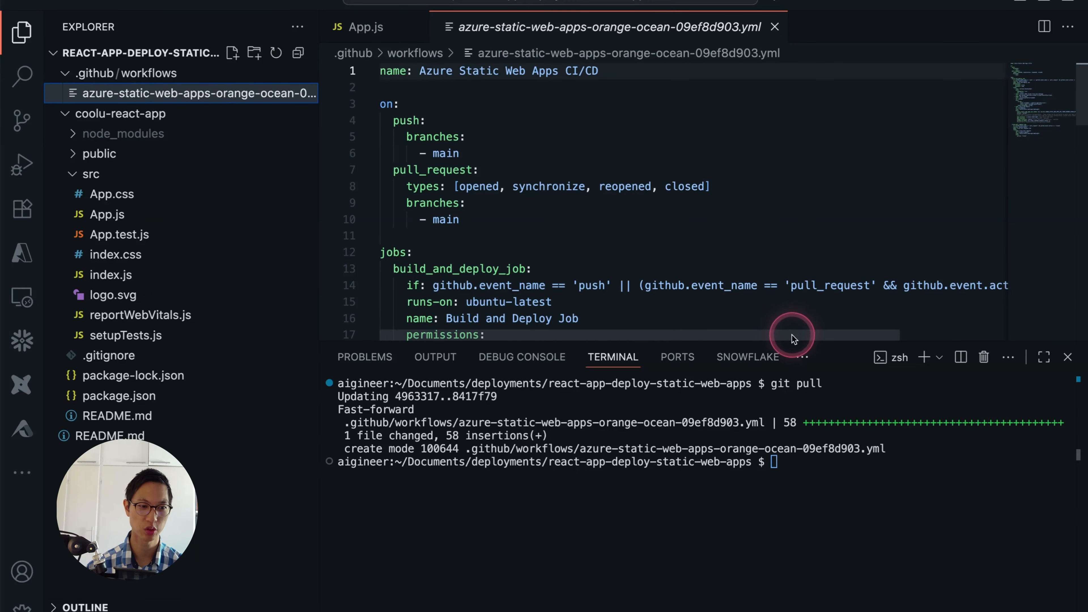
left_click_drag(789, 339, 786, 437)
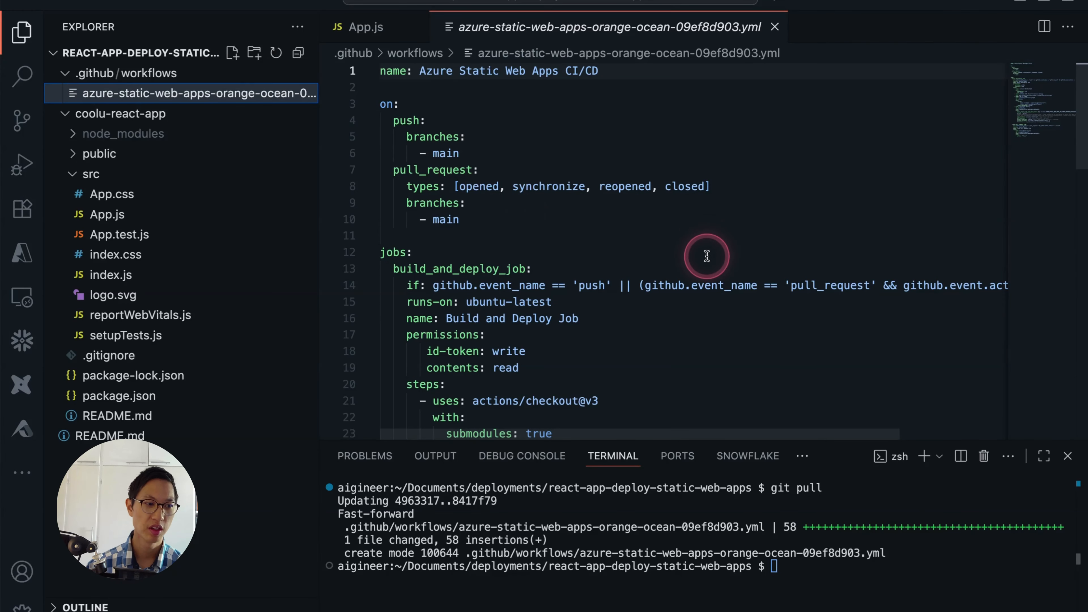
scroll(706, 248, "down", 11)
scroll(706, 252, "down", 4)
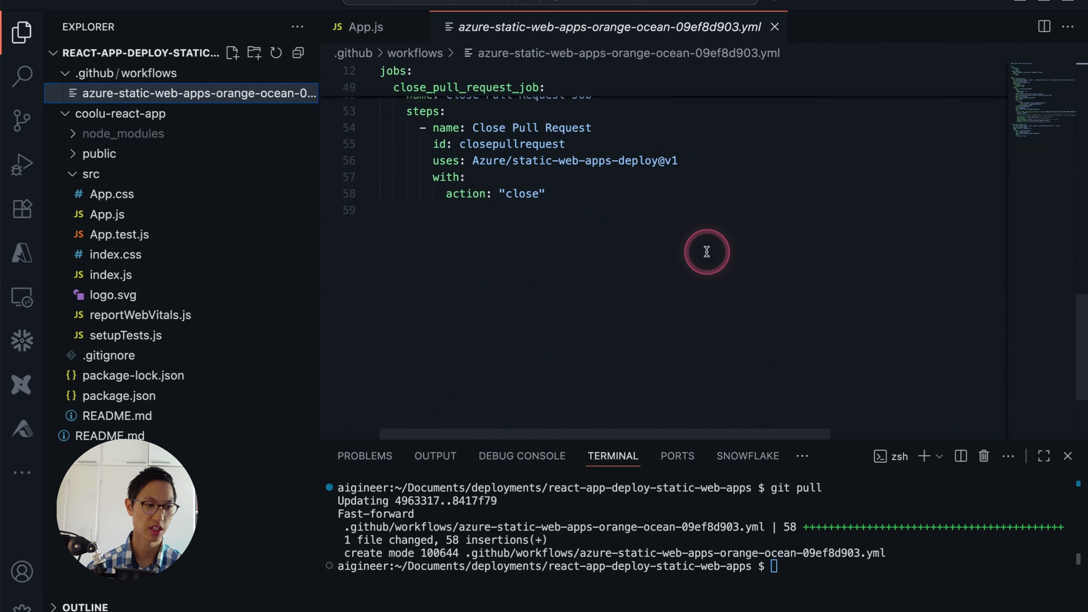
scroll(707, 251, "up", 8)
scroll(702, 251, "up", 8)
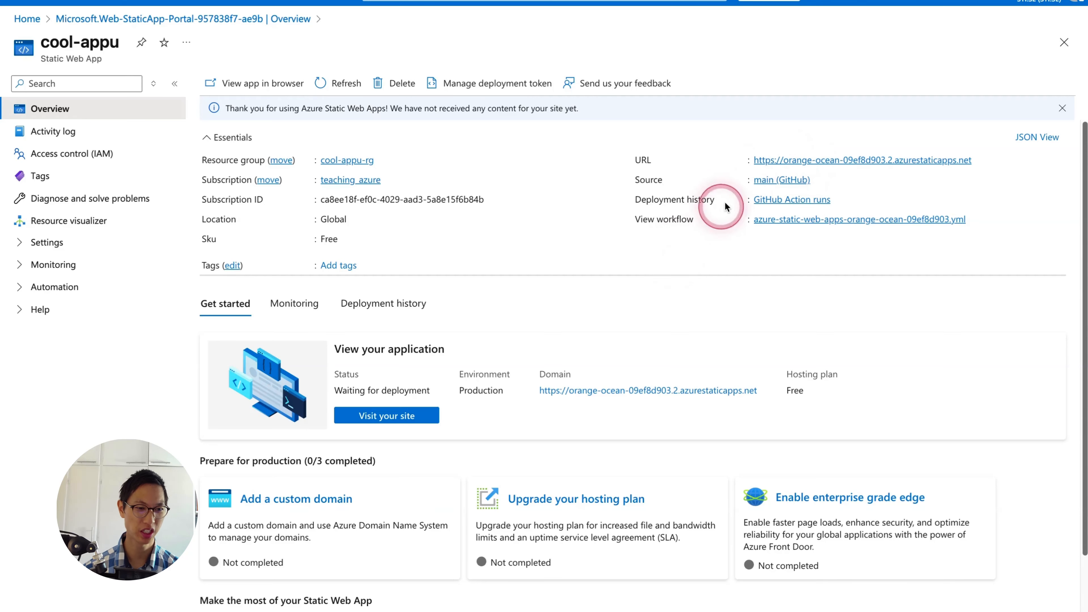
- In the Azure portal, open the URL of cool-appu to view the deployed React app
left_click(824, 158)
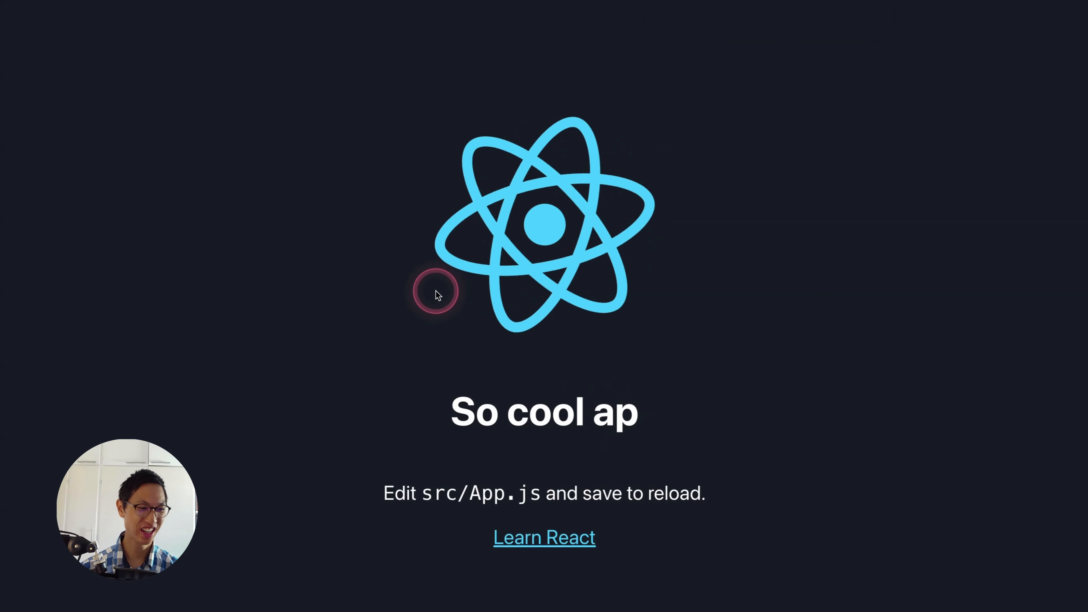
- In VS Code, change the h1 heading in App.js to "COOL APP" and save the file
key("super+Tab")
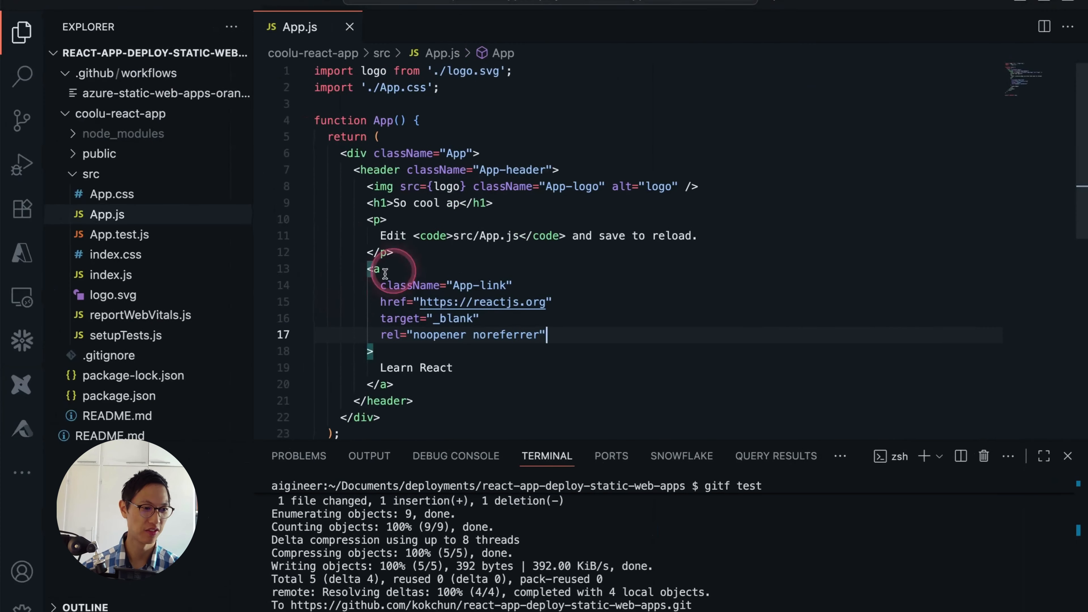
left_click(462, 203)
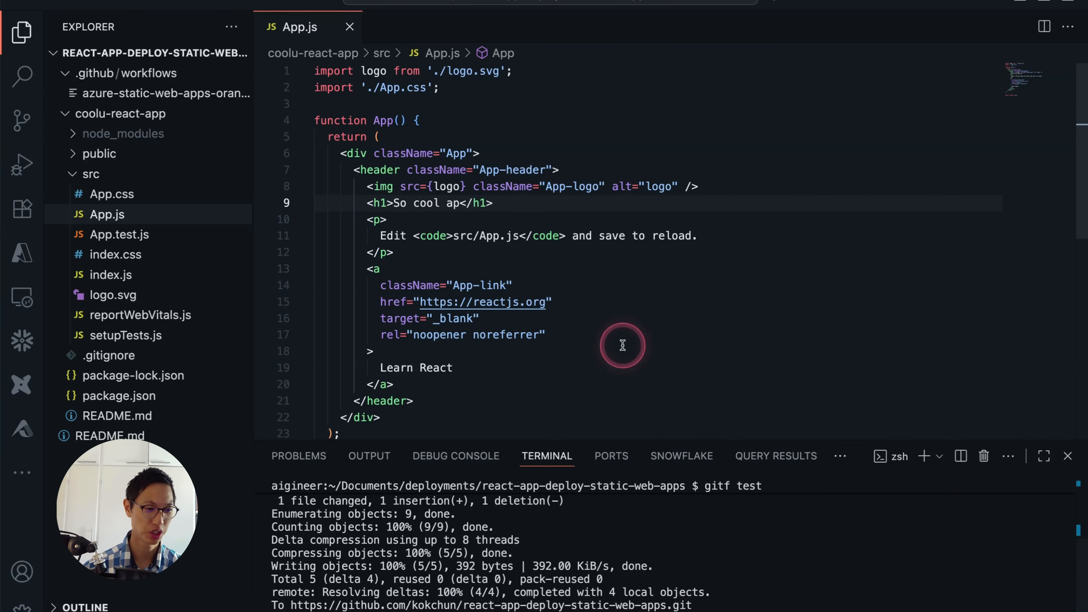
left_click(460, 203)
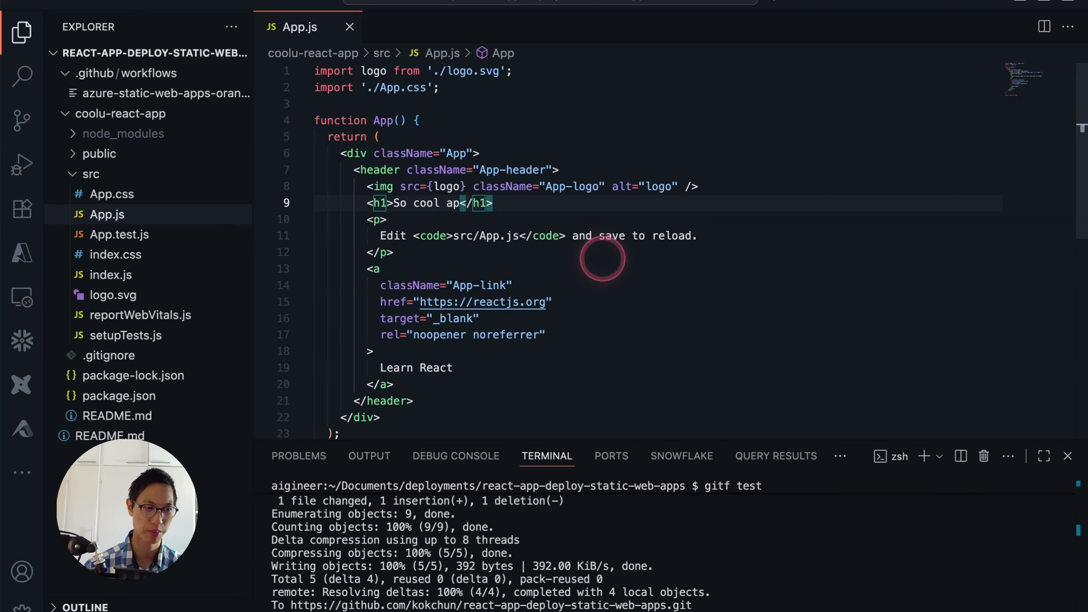
key("BackSpace")
key("BackSpace")
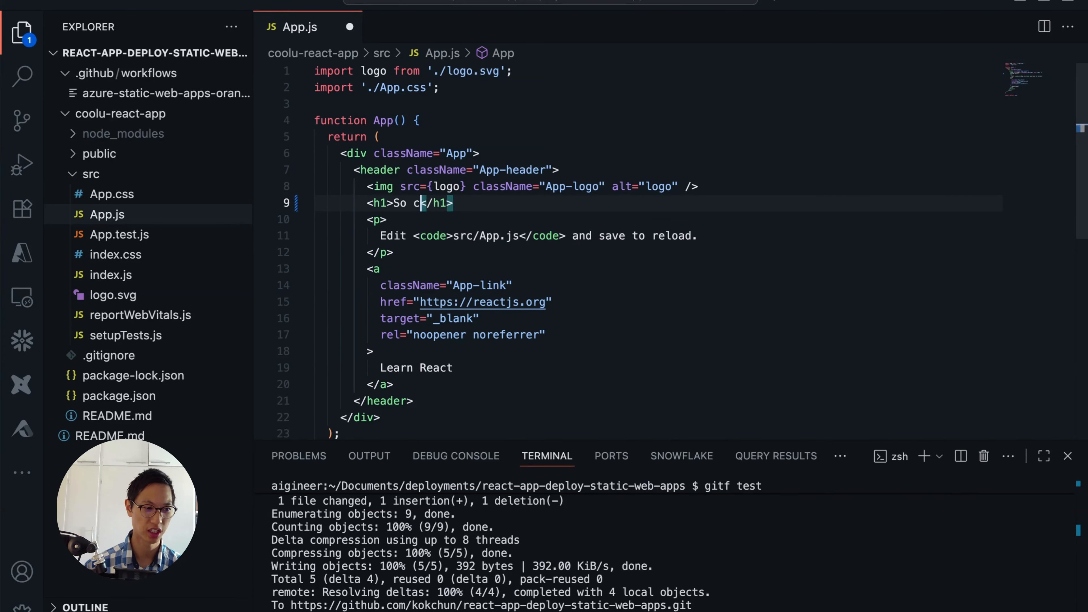
key("BackSpace")
key("BackSpace")
key("BackSpace")
key("BackSpace")
type("COOL APP")
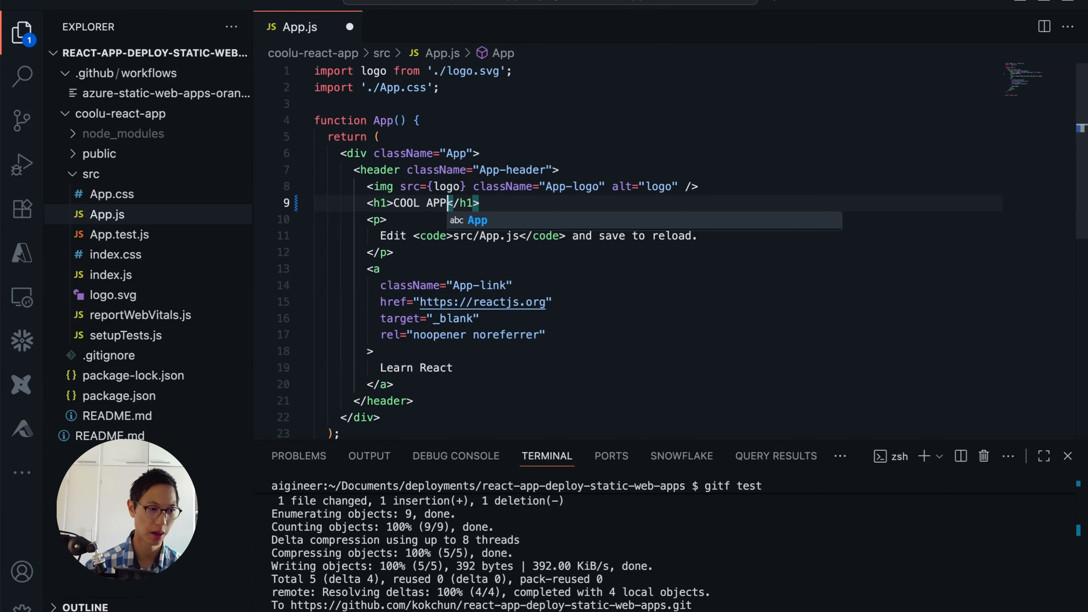
left_click(610, 152)
key("super+s")
- Clear the terminal and stage all changes with git add
key("super+k")
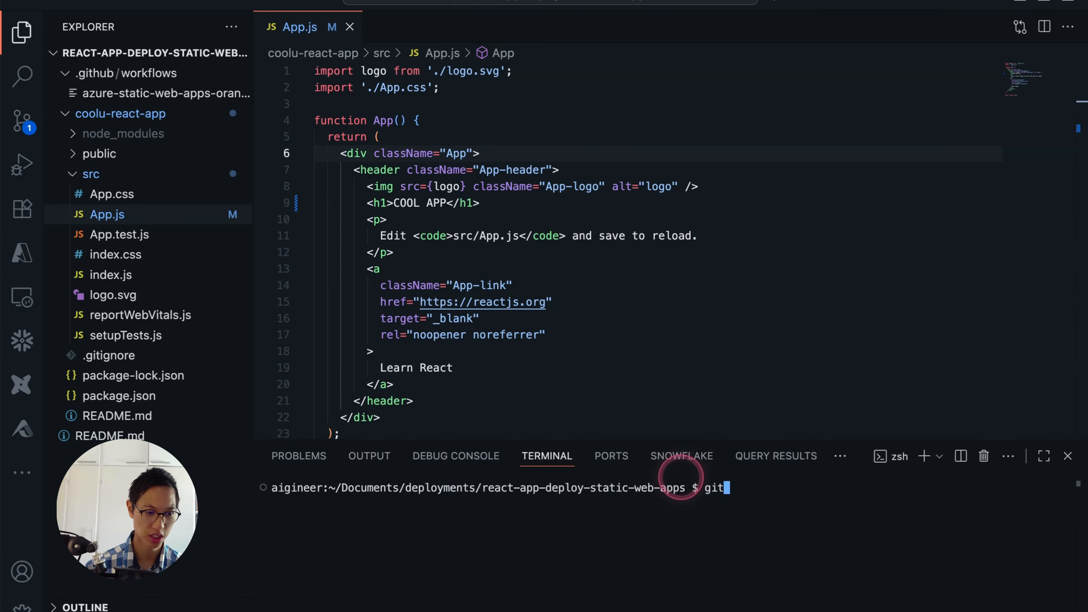
type("gi")
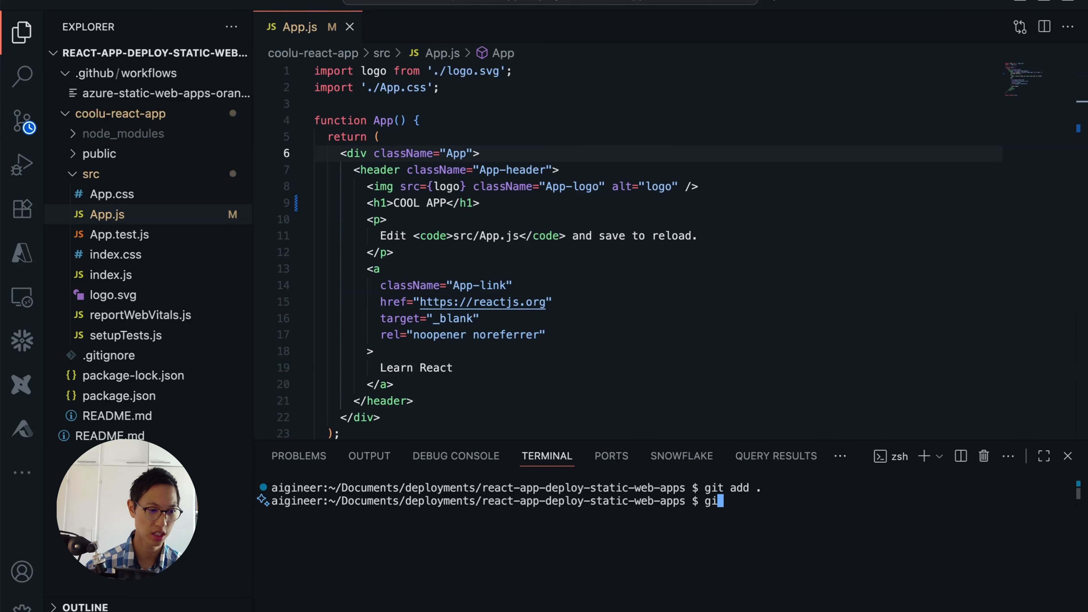